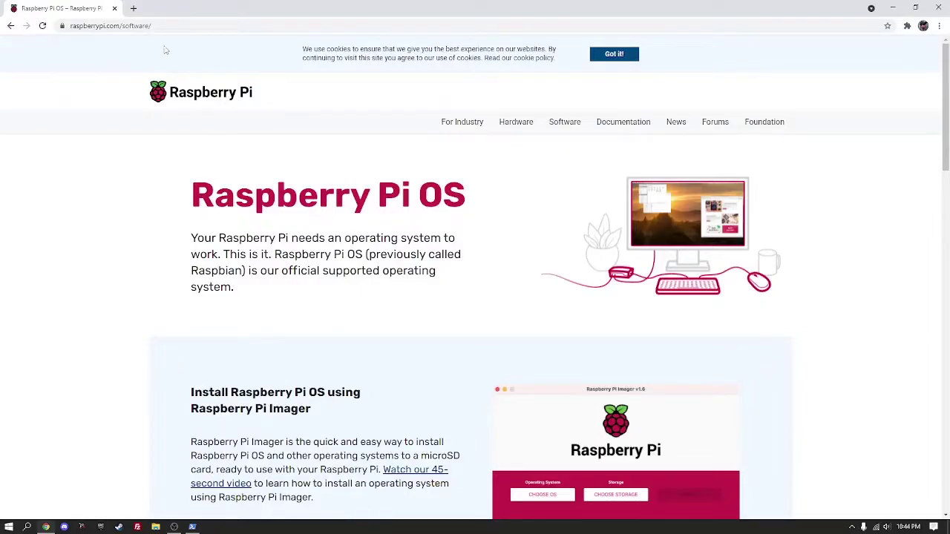
# Step: Download the Raspberry Pi Imager Windows installer (imager_1.6.2.exe) from Chrome and run it
pyautogui.click(530, 288)
pyautogui.scroll(-4, 490, 297)
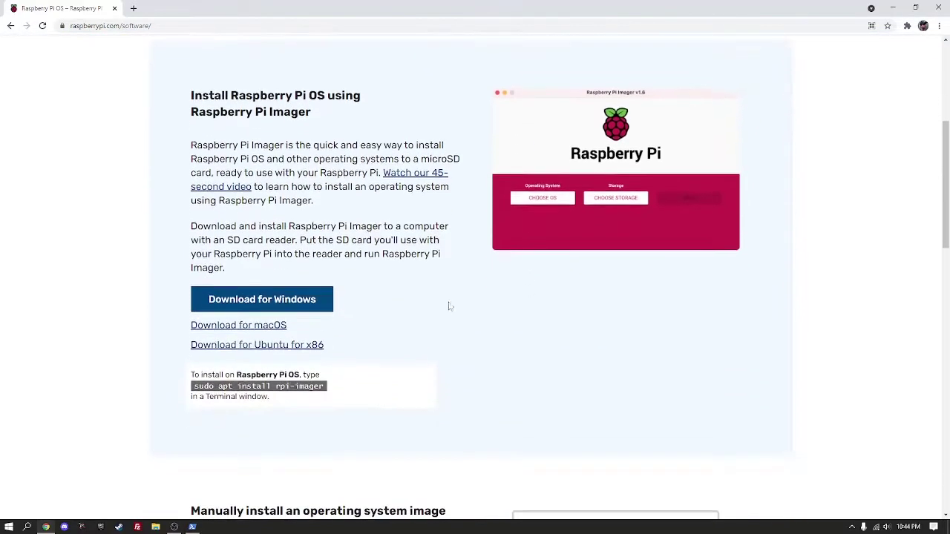
pyautogui.click(269, 299)
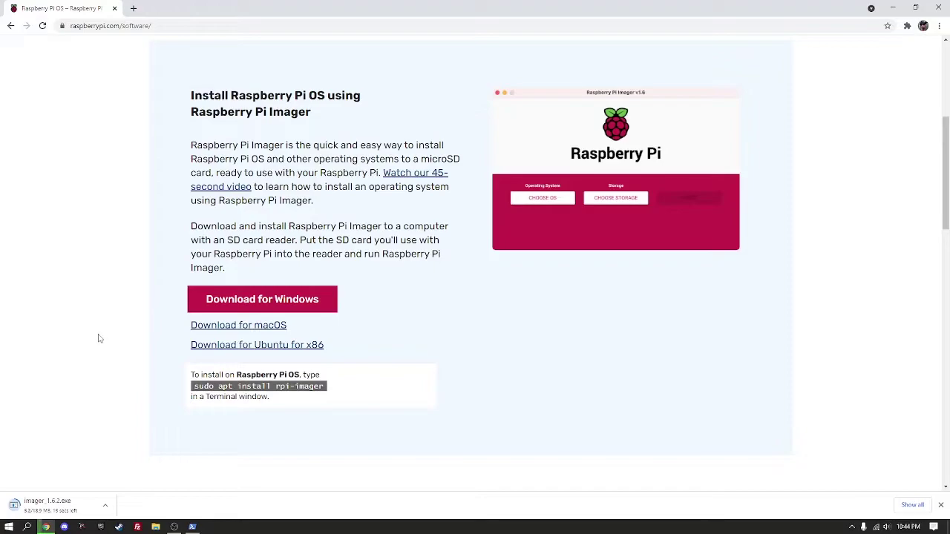
pyautogui.click(84, 508)
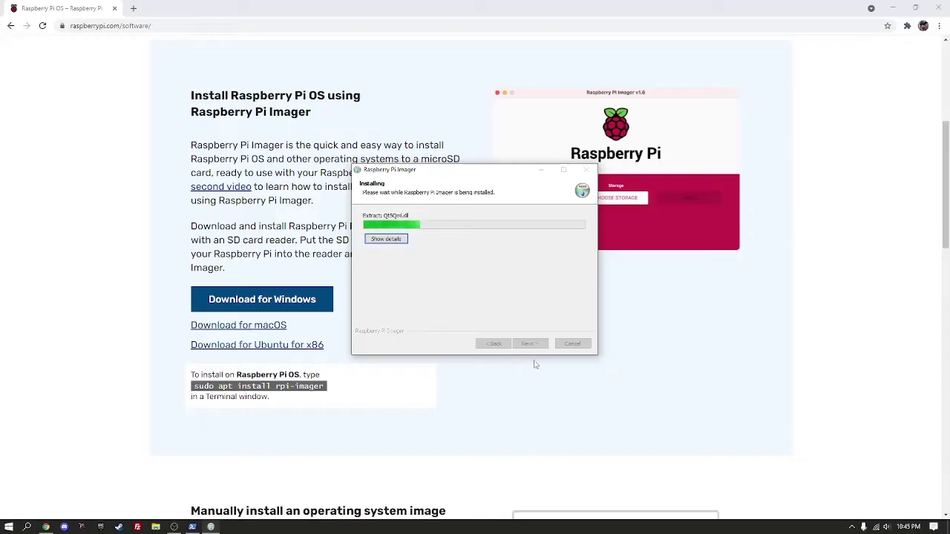
# Step: Finish the Imager install and choose Raspberry Pi OS Lite (32-bit) as the operating system
pyautogui.click(536, 340)
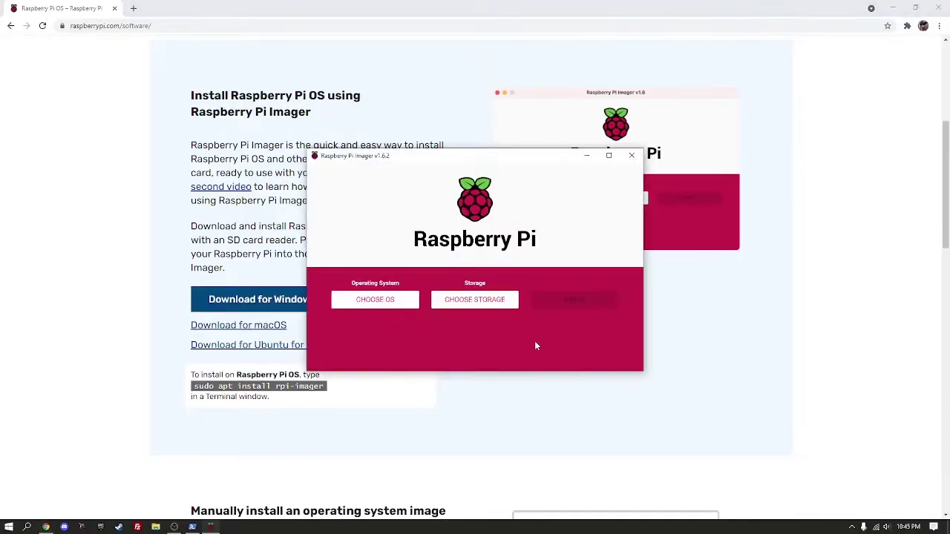
pyautogui.click(361, 300)
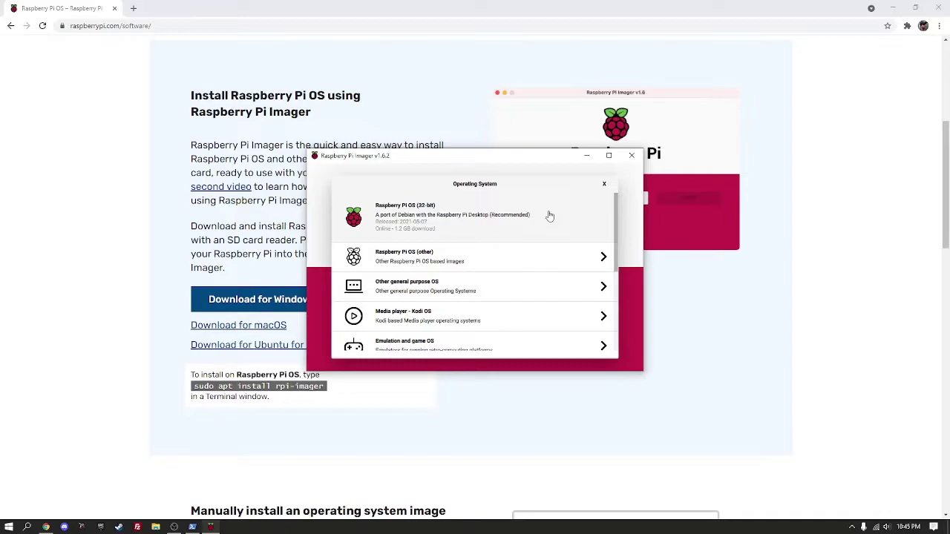
pyautogui.scroll(-3, 535, 282)
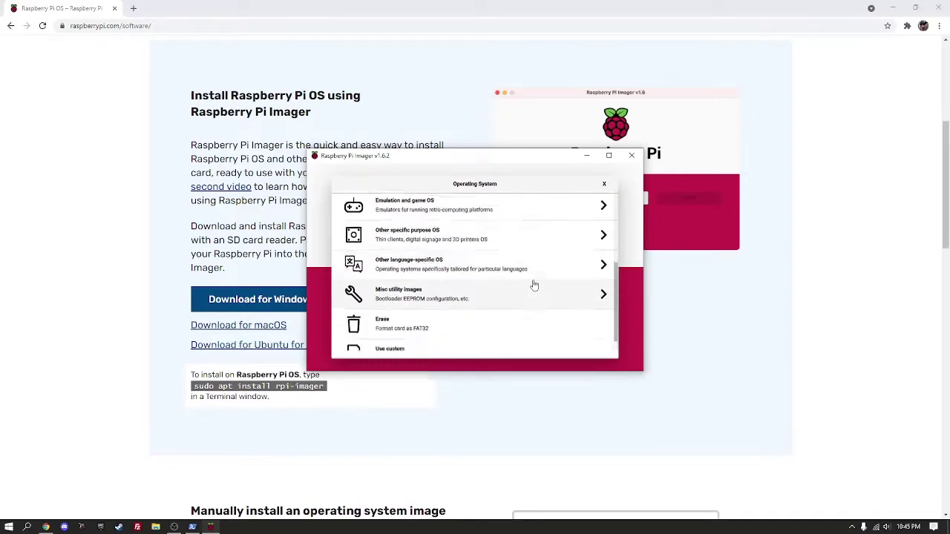
pyautogui.scroll(5, 520, 283)
pyautogui.click(492, 256)
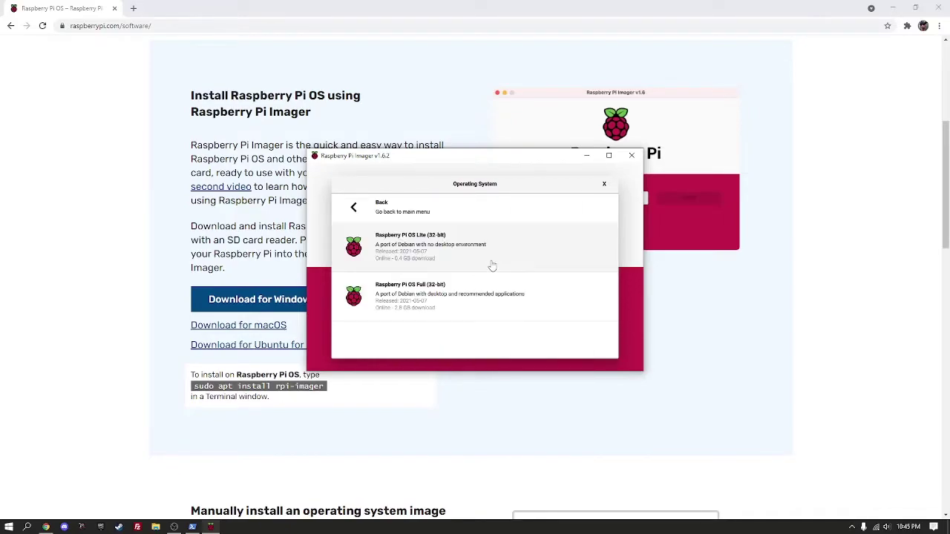
pyautogui.click(492, 265)
# Step: Write the image to the Generic Mass Storage USB device, confirming the erase, then close Imager
pyautogui.click(505, 300)
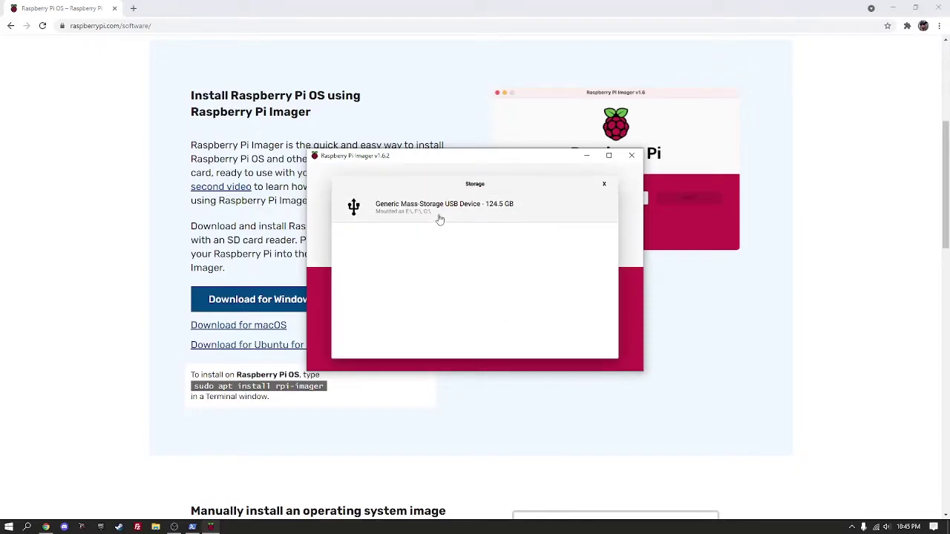
pyautogui.click(439, 220)
pyautogui.click(585, 299)
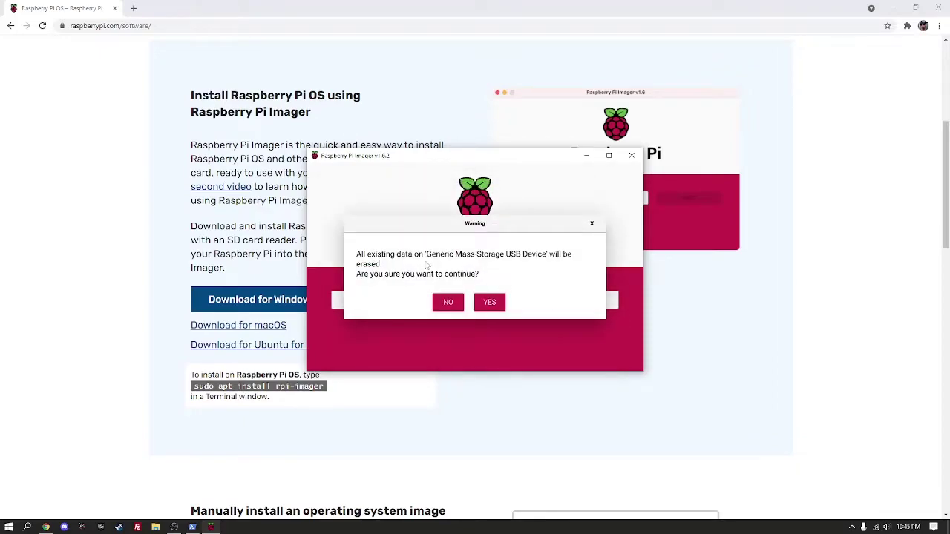
pyautogui.click(490, 302)
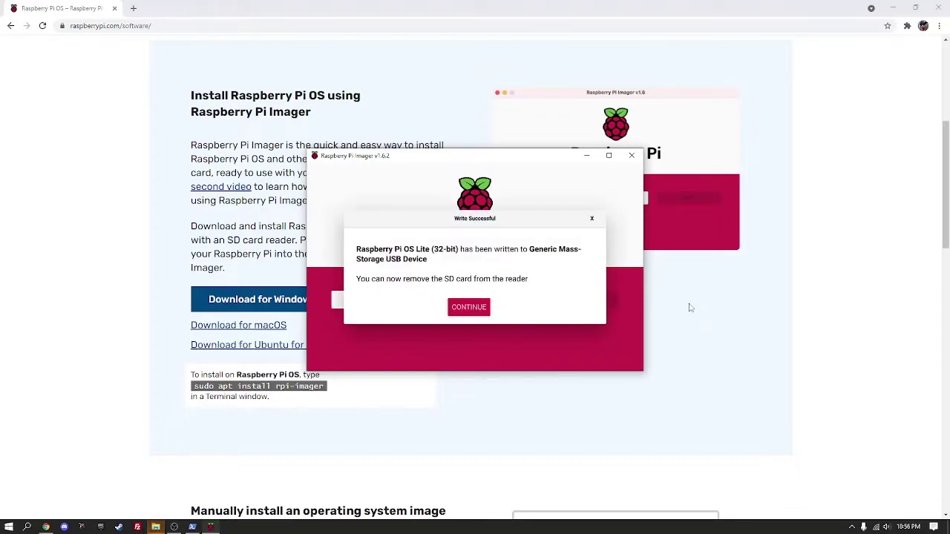
pyautogui.click(473, 306)
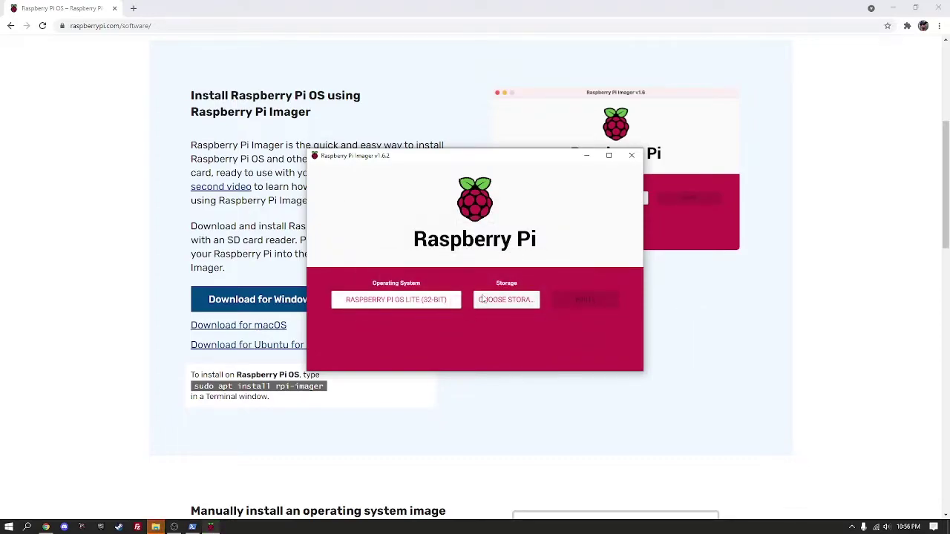
pyautogui.click(632, 155)
# Step: Open File Explorer and dismiss the format prompts for the inaccessible USB Drive (F:)
pyautogui.press('super+e')
pyautogui.scroll(-3, 121, 252)
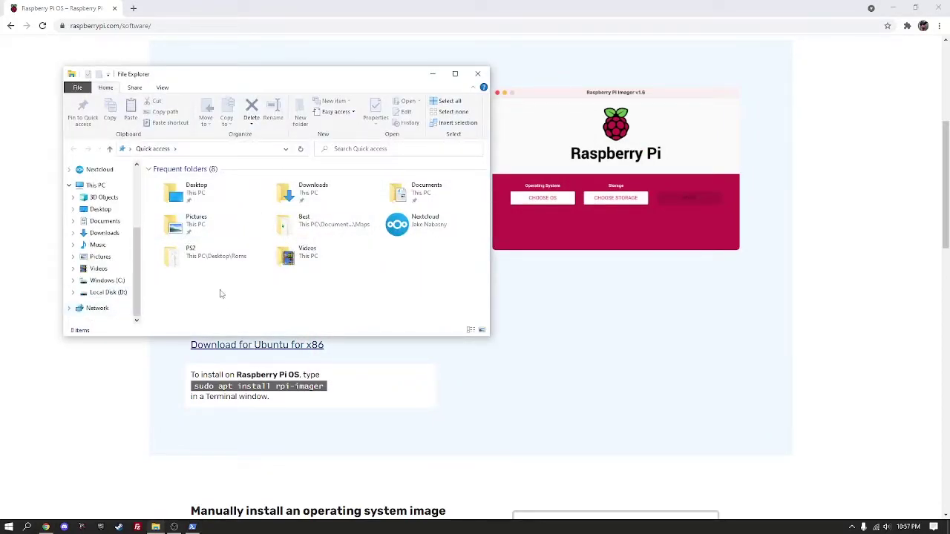
pyautogui.click(534, 274)
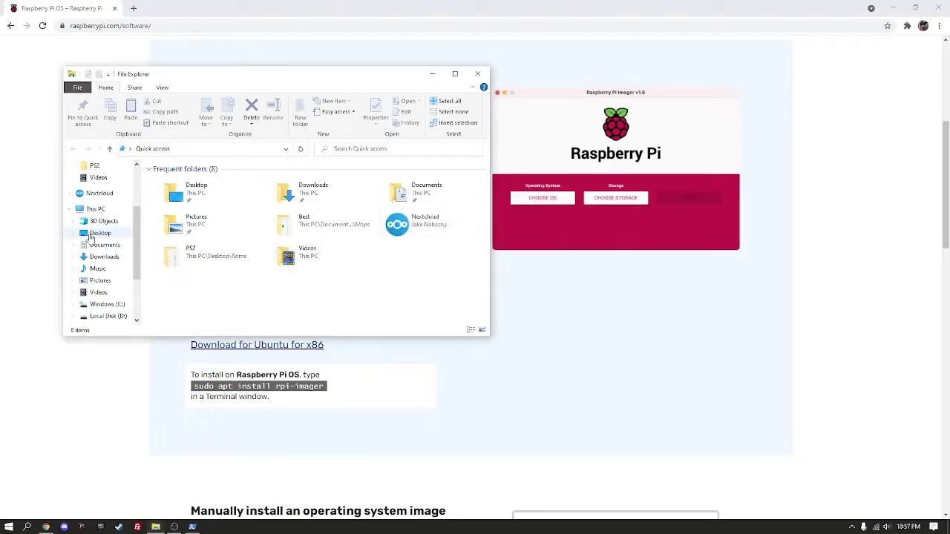
pyautogui.click(104, 293)
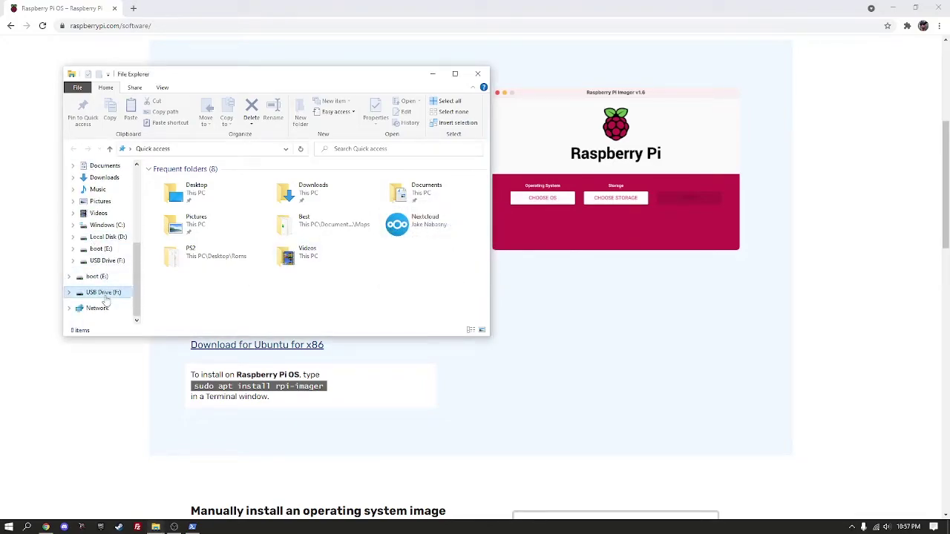
pyautogui.click(532, 277)
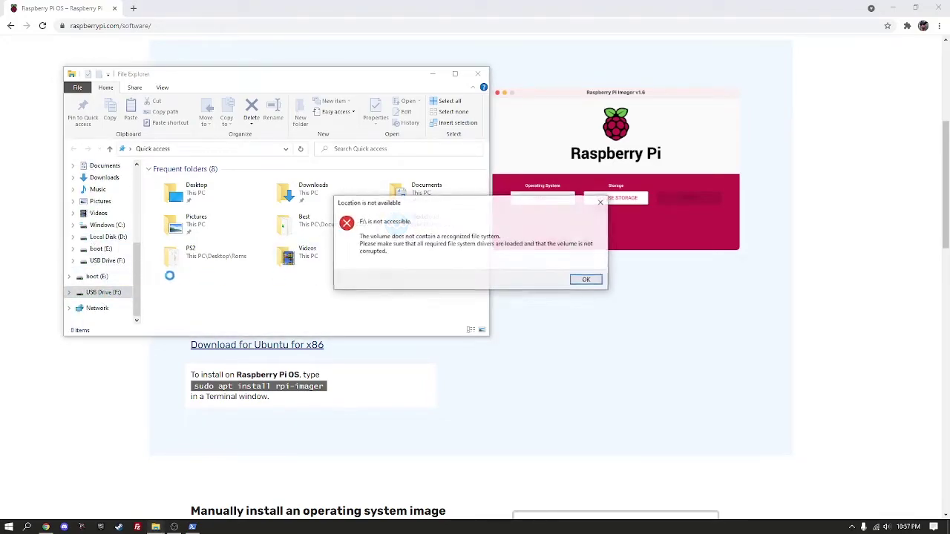
pyautogui.click(600, 281)
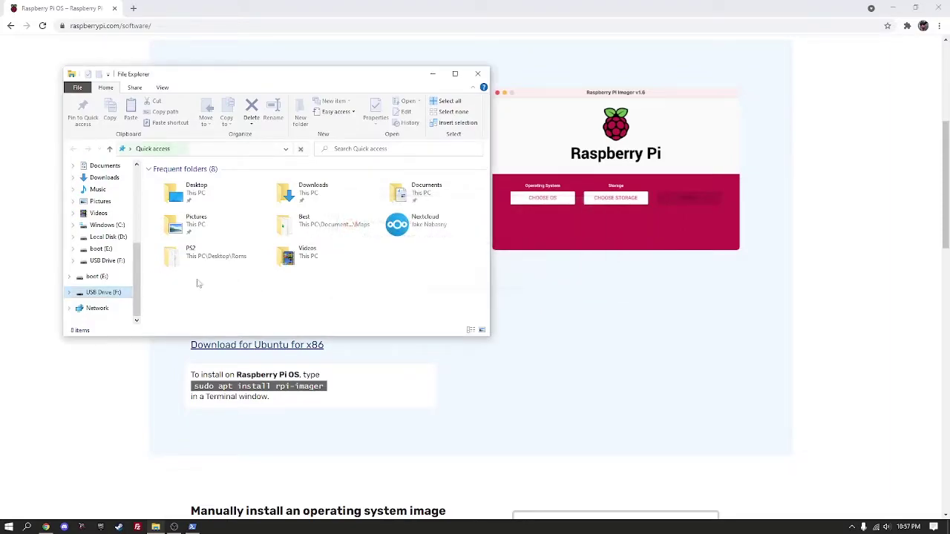
# Step: Create an empty file named ssh in the root of the boot (E:) drive
pyautogui.click(95, 277)
pyautogui.scroll(-5, 289, 236)
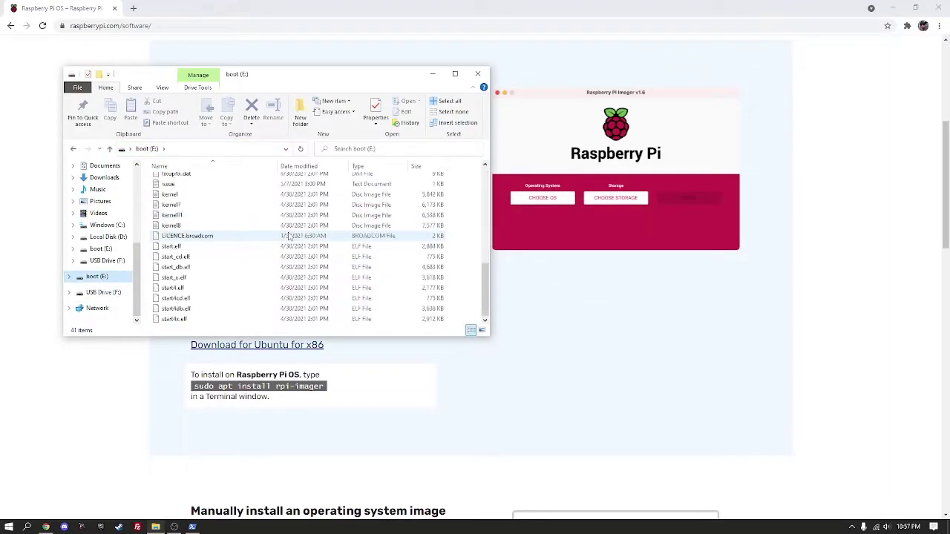
pyautogui.rightClick(455, 302)
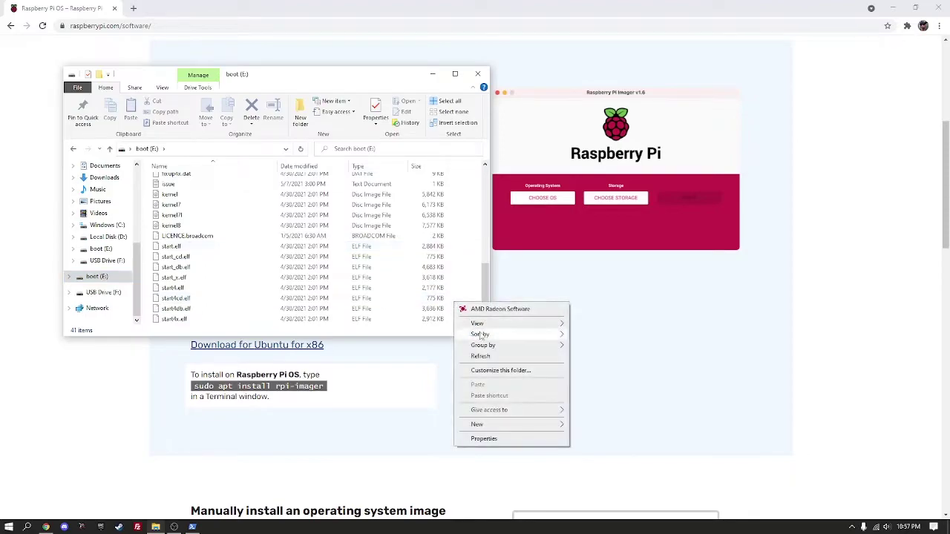
pyautogui.moveTo(490, 424)
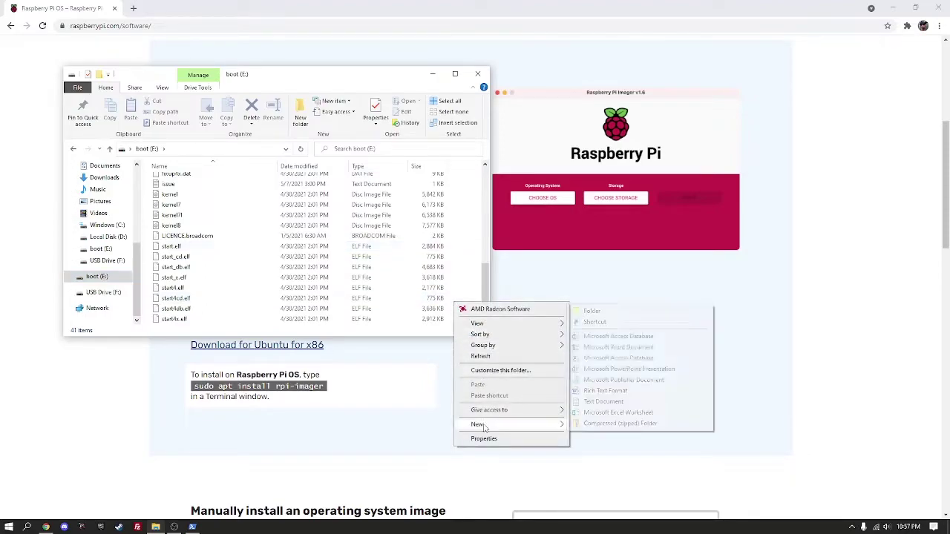
pyautogui.click(619, 405)
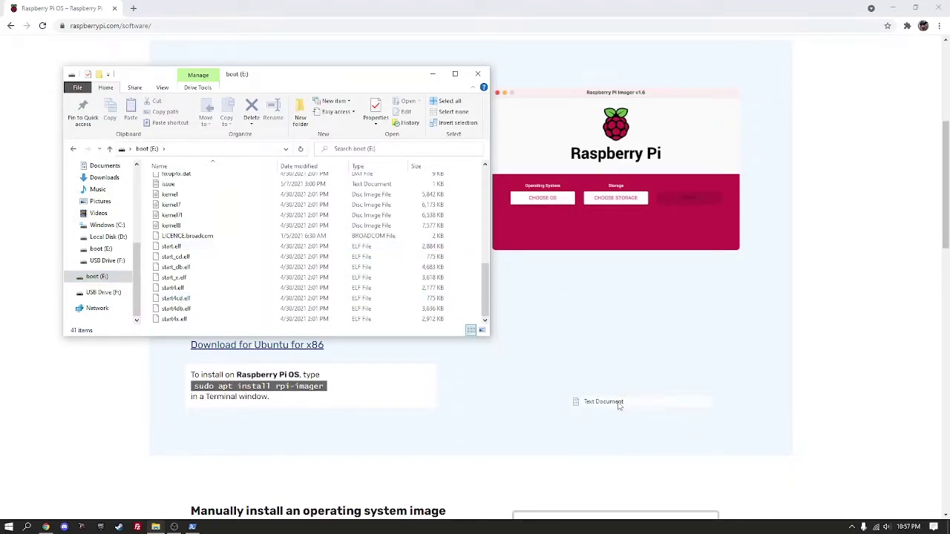
pyautogui.write('ssh')
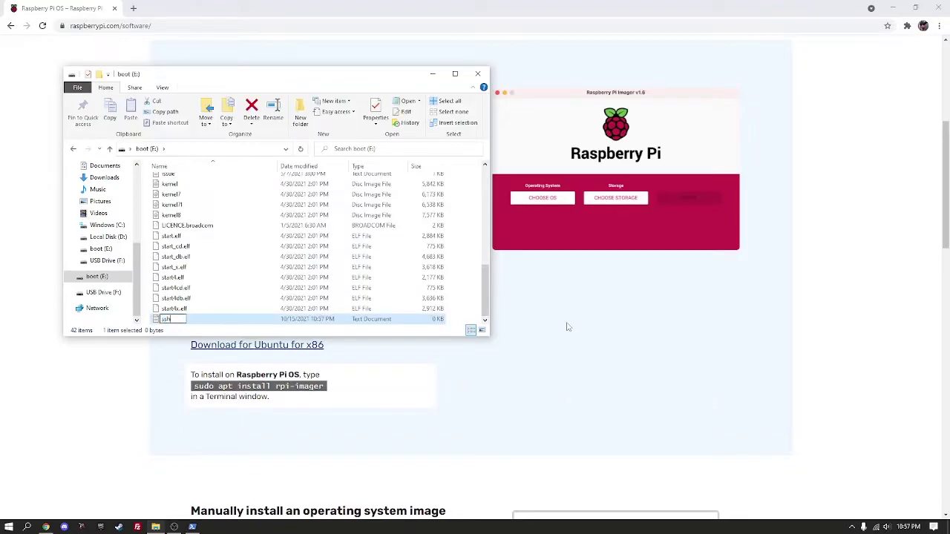
pyautogui.press('Tab')
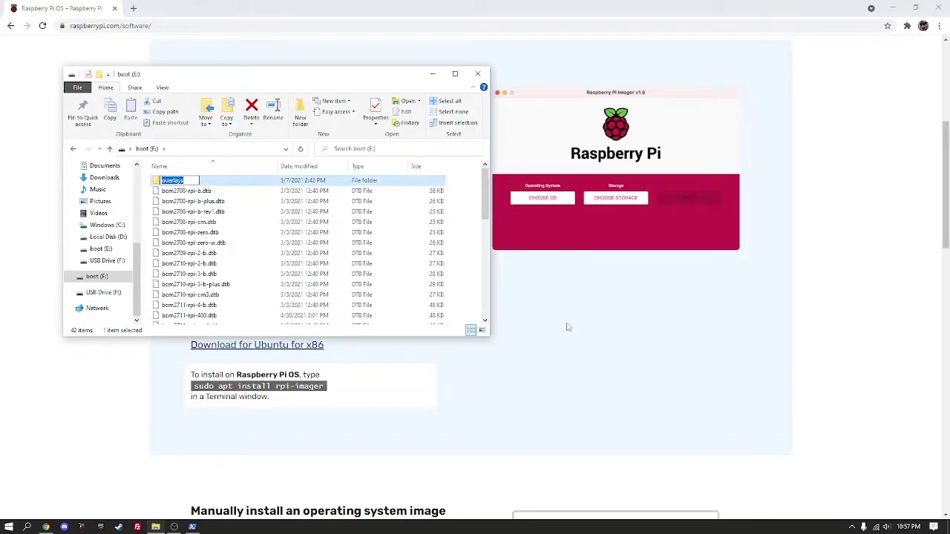
# Step: Cancel the accidental overlays rename, select the ssh file, and eject boot (E:)
pyautogui.click(478, 246)
pyautogui.scroll(-9, 475, 242)
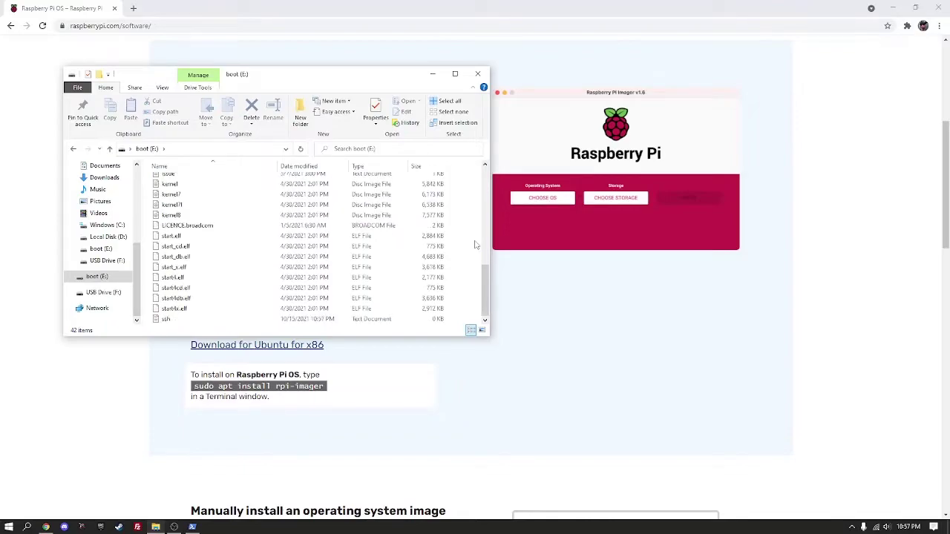
pyautogui.scroll(5, 198, 318)
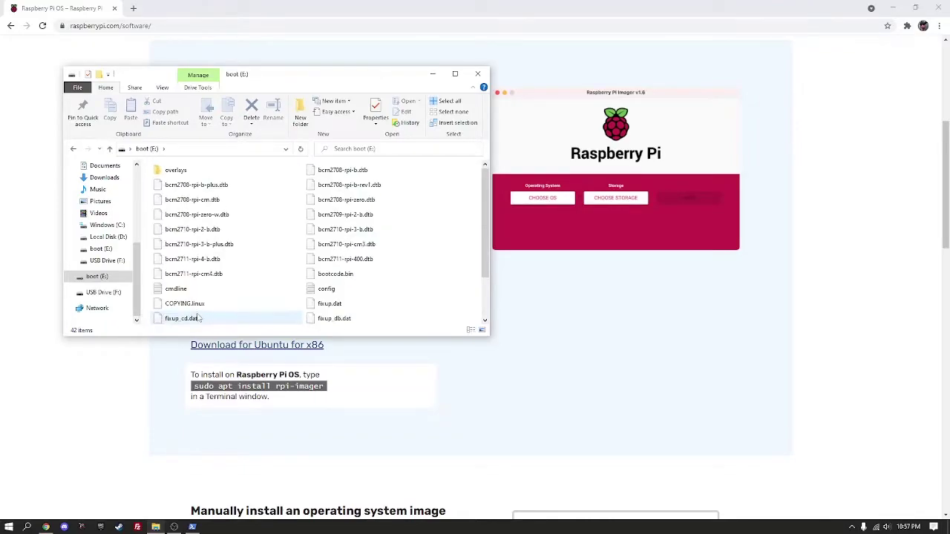
pyautogui.scroll(-5, 198, 317)
pyautogui.click(325, 317)
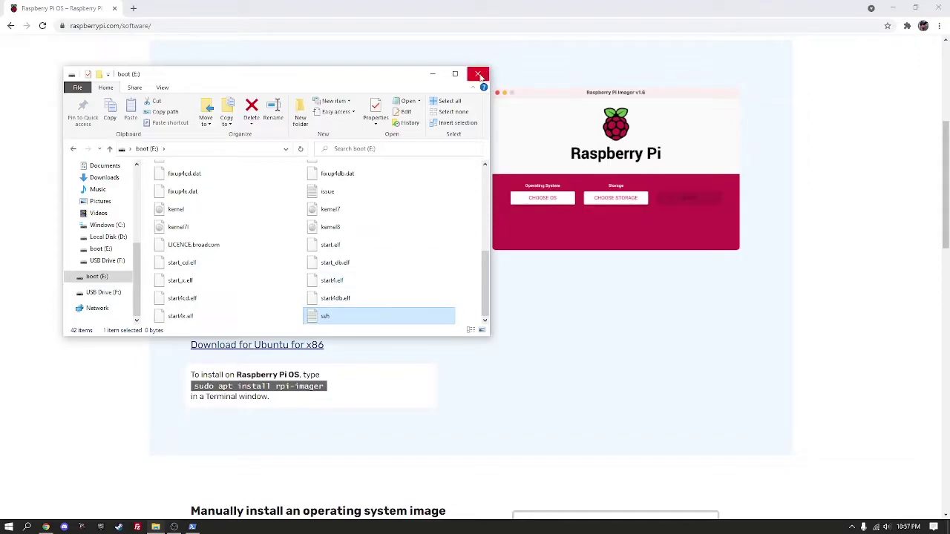
pyautogui.rightClick(111, 276)
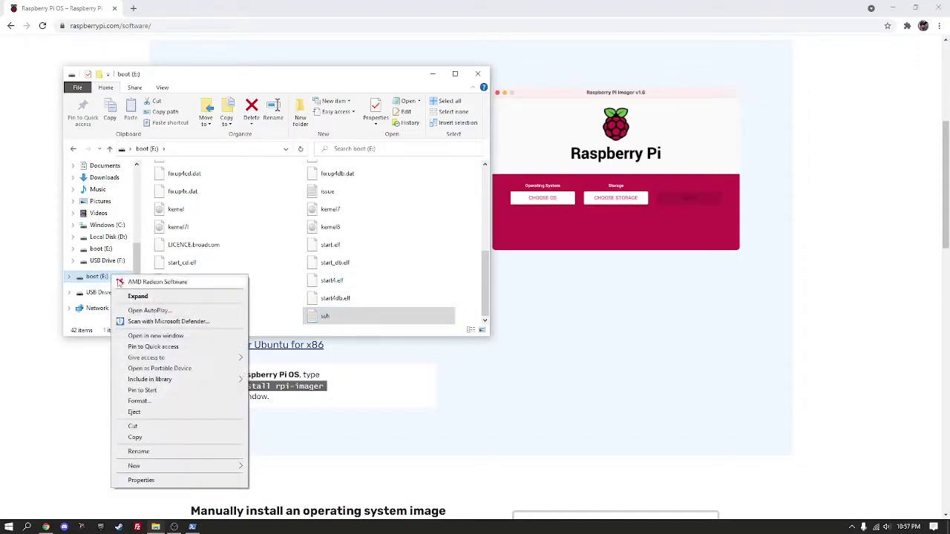
pyautogui.click(134, 412)
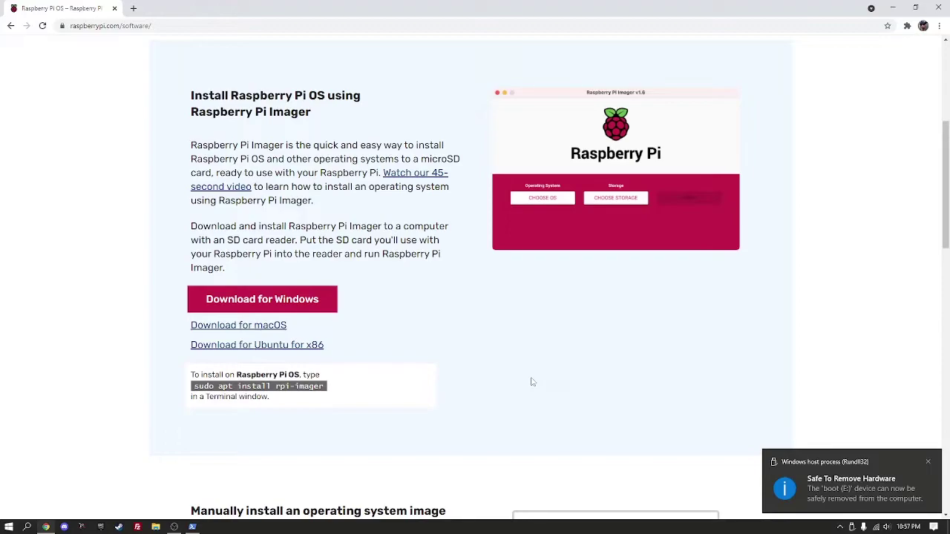
pyautogui.click(193, 527)
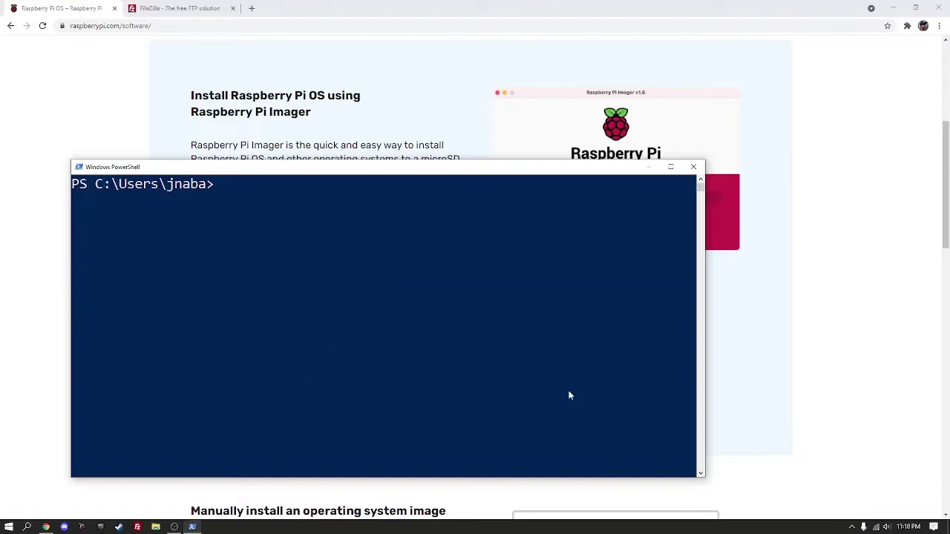
pyautogui.click(519, 344)
pyautogui.write('ssh pi@rasp')
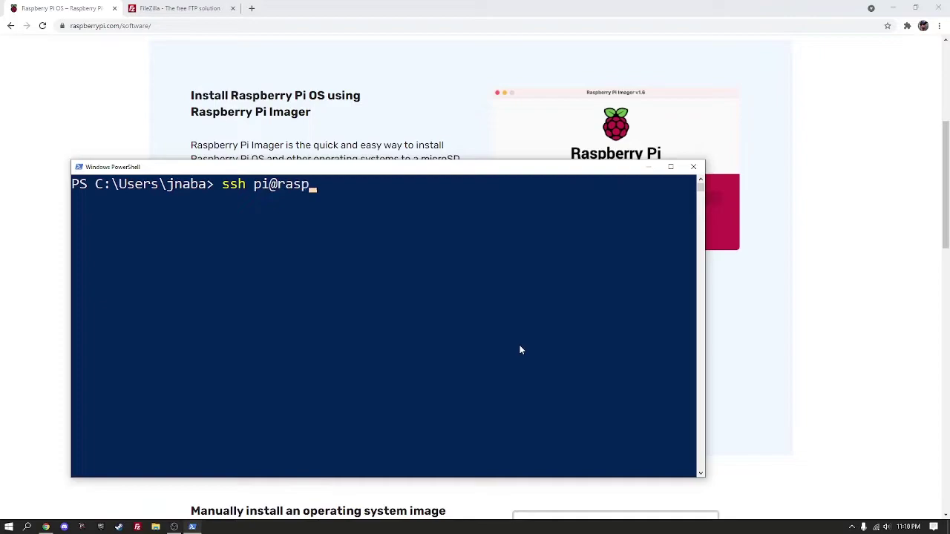
pyautogui.write('berrypi.local')
pyautogui.press('Return')
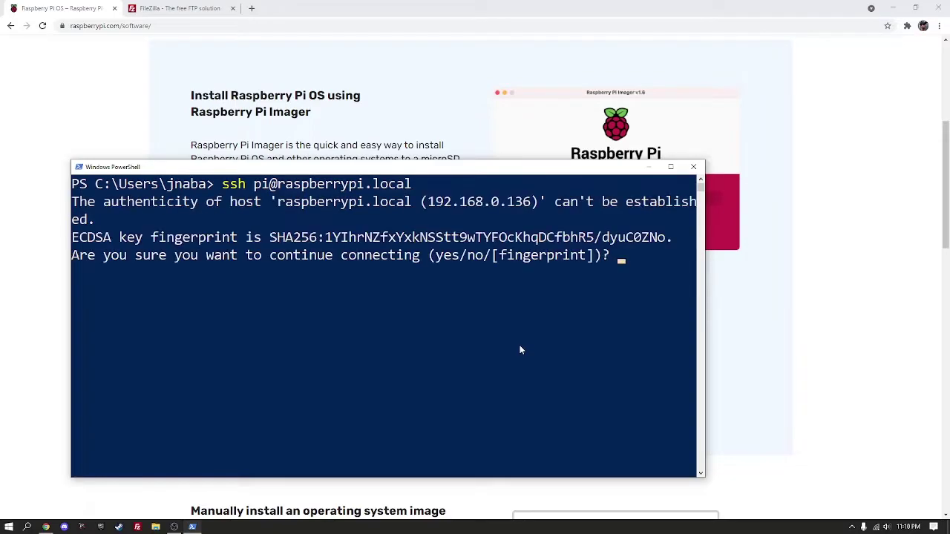
pyautogui.write('yes')
pyautogui.press('Return')
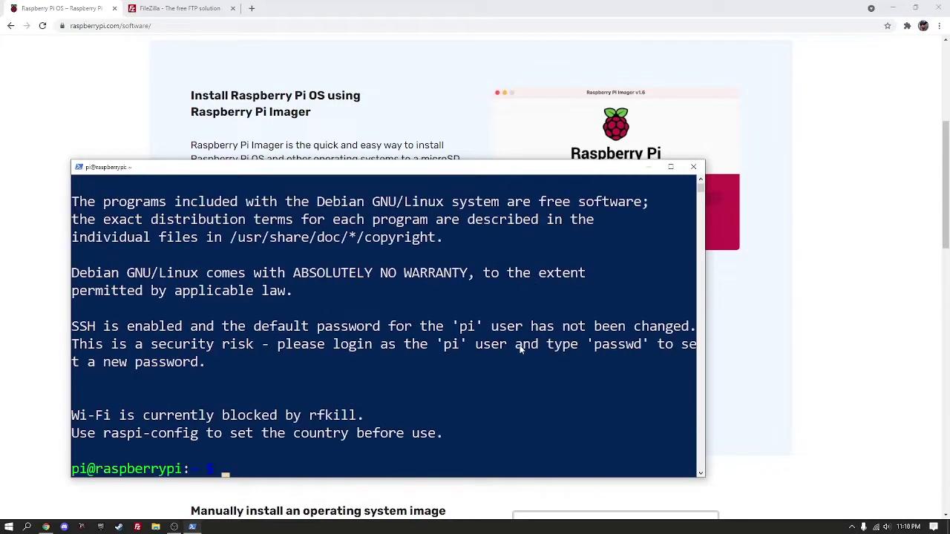
# Step: Highlight the Pi's IP address 192.168.0.136 in the SSH output
pyautogui.scroll(3, 276, 294)
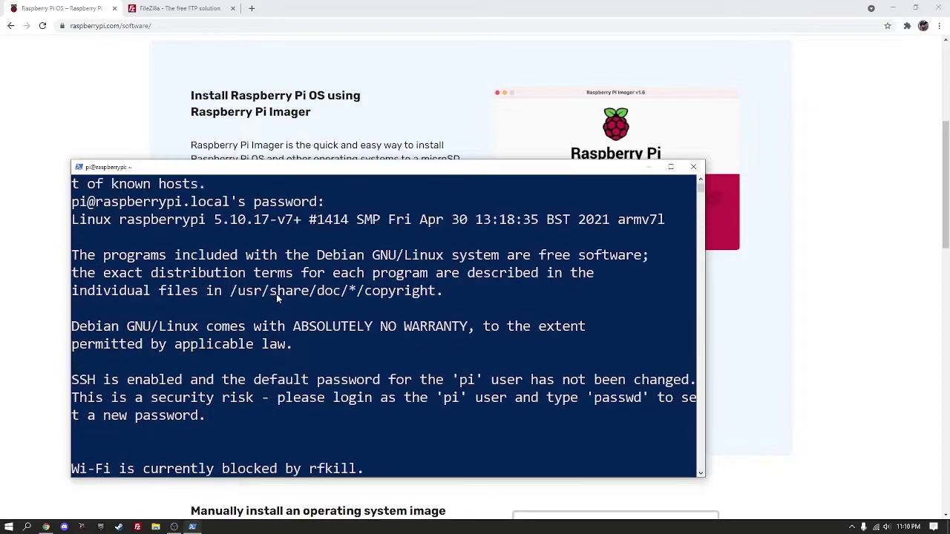
pyautogui.moveTo(429, 202); pyautogui.dragTo(531, 207)
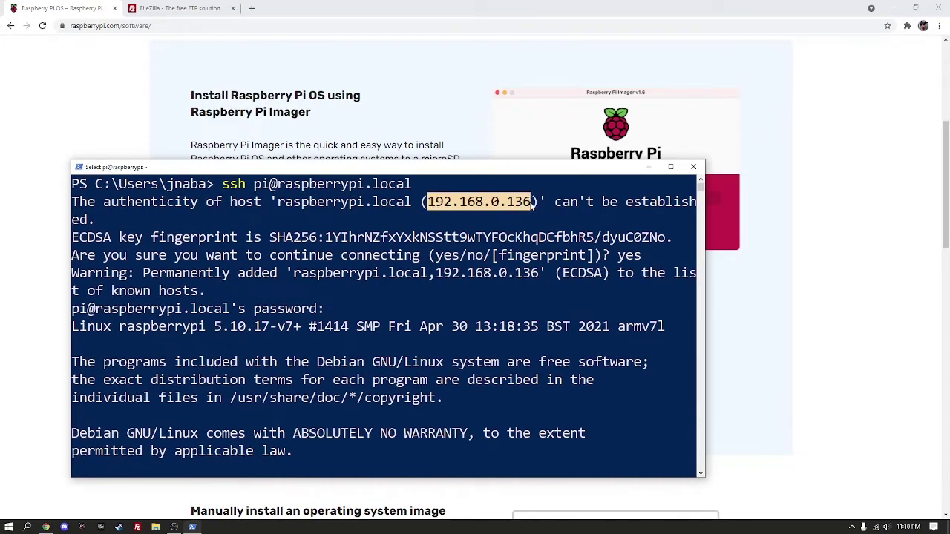
pyautogui.scroll(-3, 486, 331)
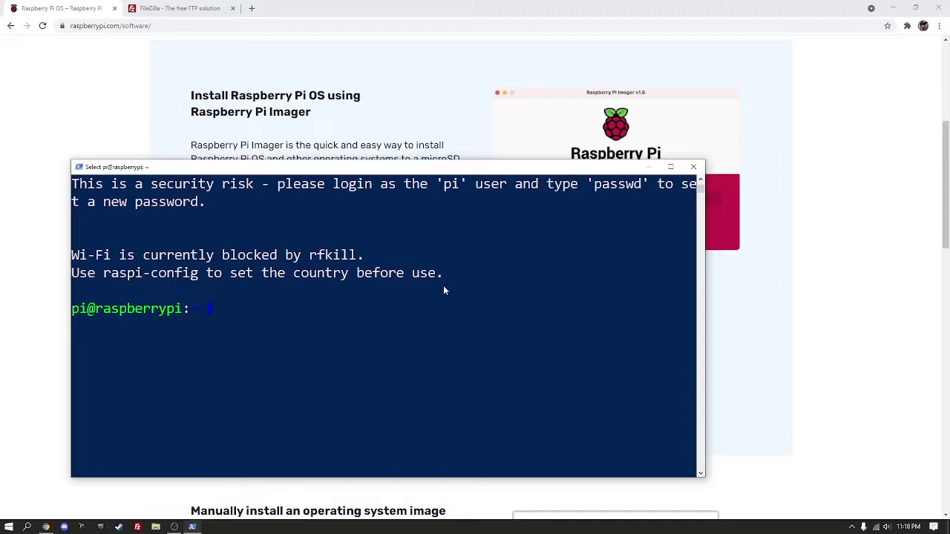
# Step: Run sudo apt update && sudo apt upgrade, approve it, then type sudo apt install apache2 php
pyautogui.write('sudo apt update && sudo apt upgrade')
pyautogui.press('Return')
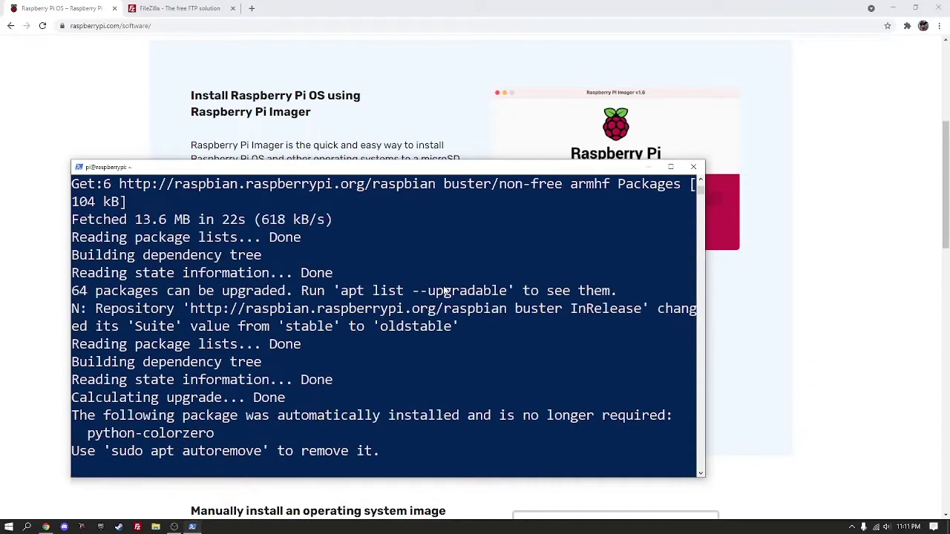
pyautogui.press('Return')
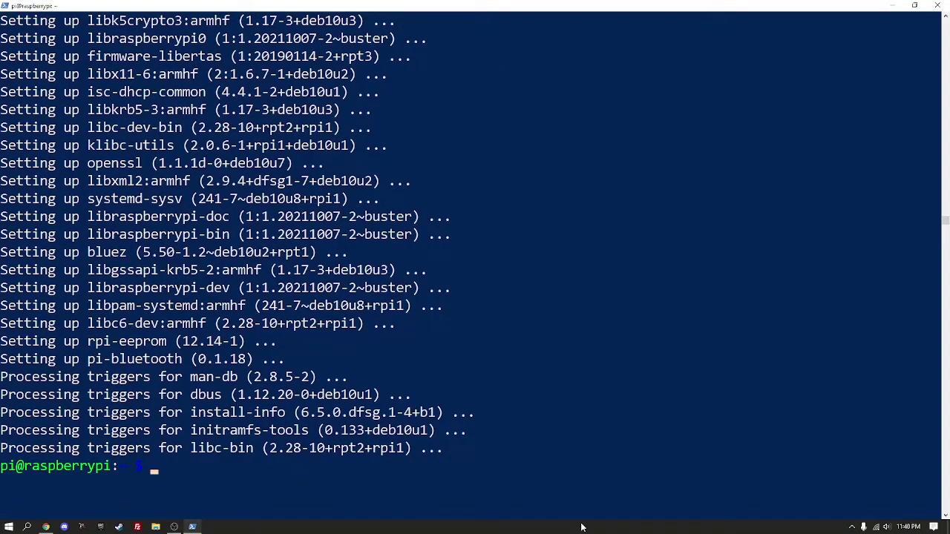
pyautogui.write('sudo apt i')
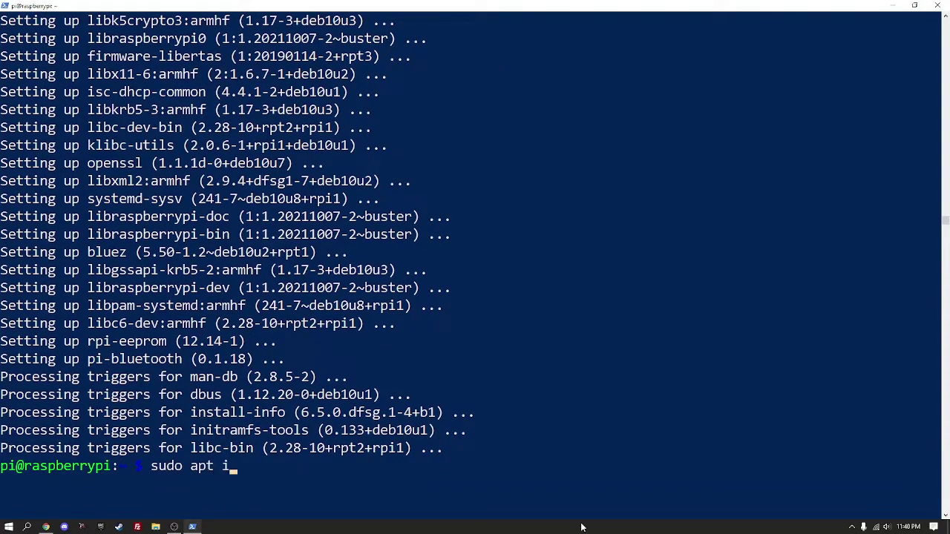
pyautogui.write('nstall apac')
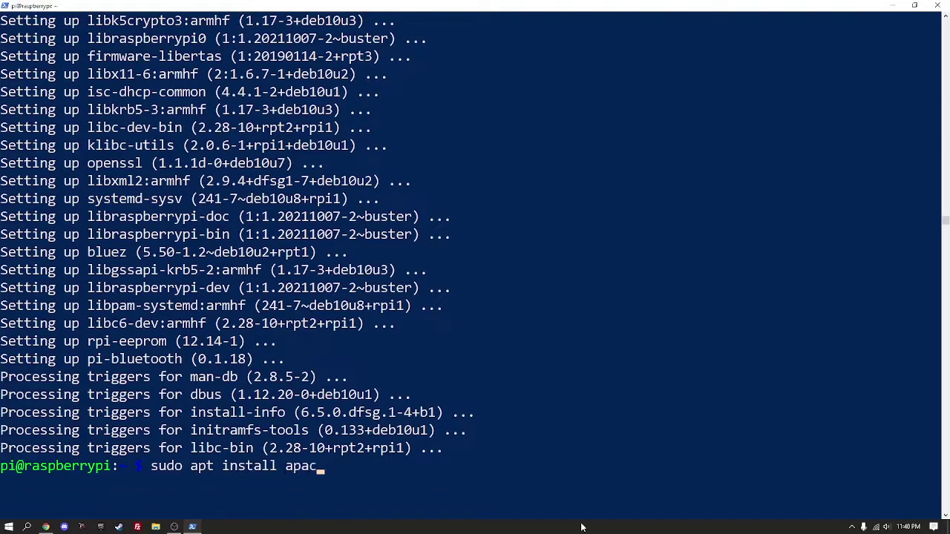
pyautogui.write('he2 php')
# Step: Install apache2 and php, confirming with y, then run sudo systemctl --now enable apache2
pyautogui.press('Return')
pyautogui.write('y')
pyautogui.press('Return')
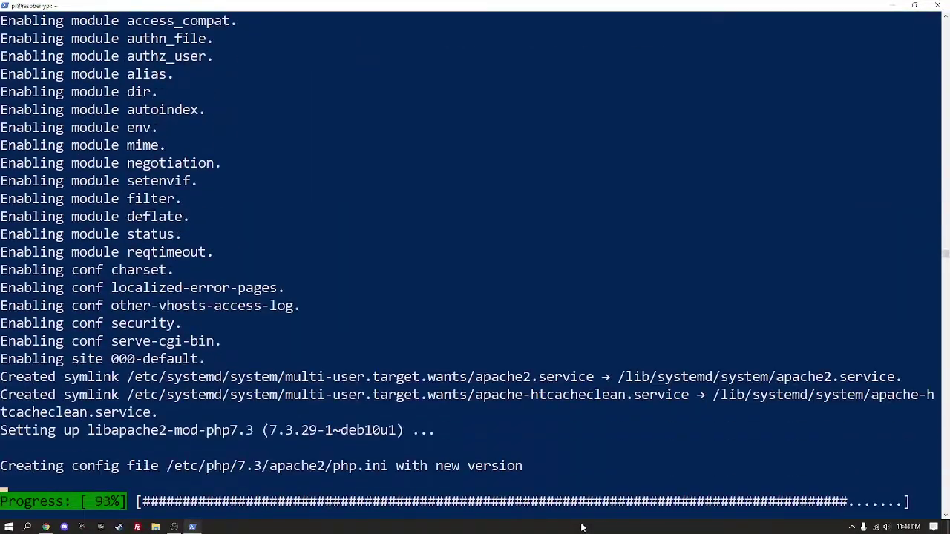
pyautogui.write('sudo s')
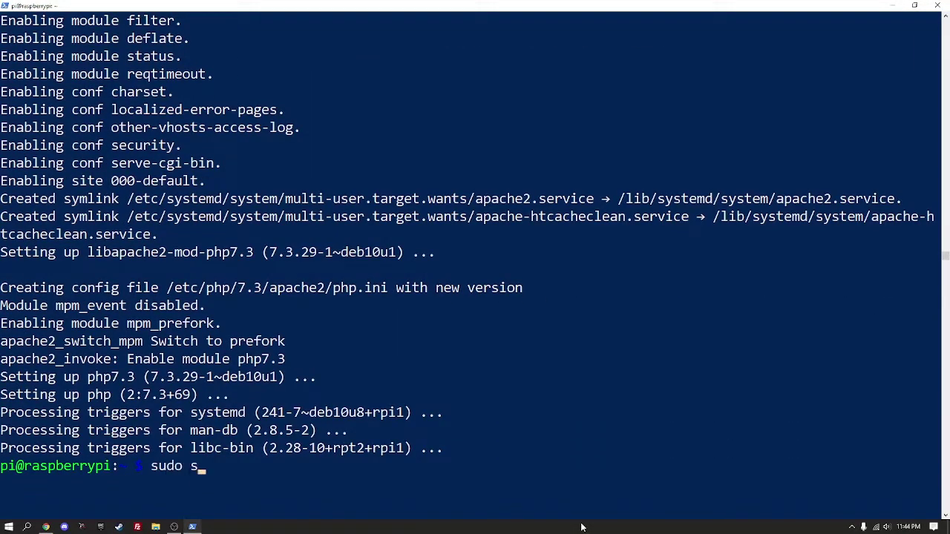
pyautogui.write('ystemctl --now enable apache2')
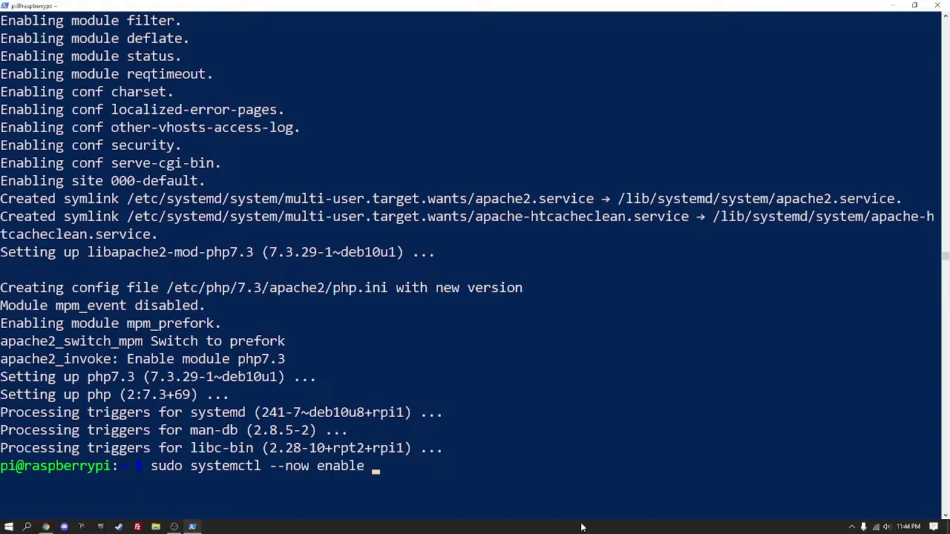
pyautogui.press('Return')
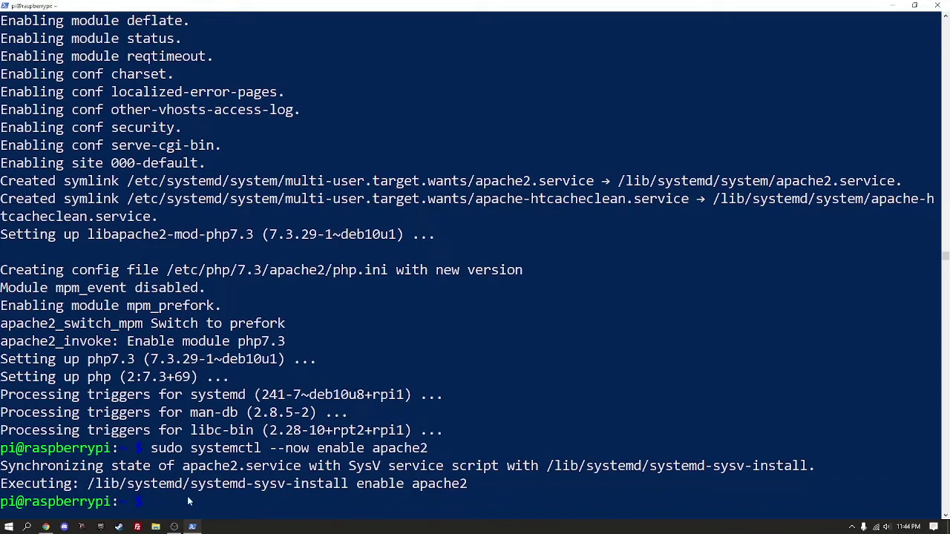
pyautogui.click(45, 527)
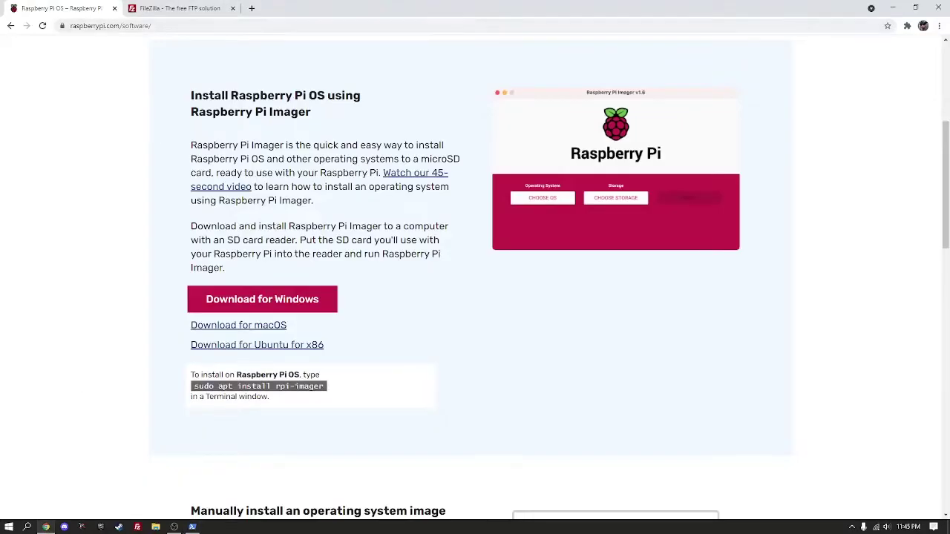
# Step: Copy the Pi's IP address 192.168.0.136 from the SSH terminal output
pyautogui.hotkey('alt', 'Tab')
pyautogui.hotkey('ctrl', 'l')
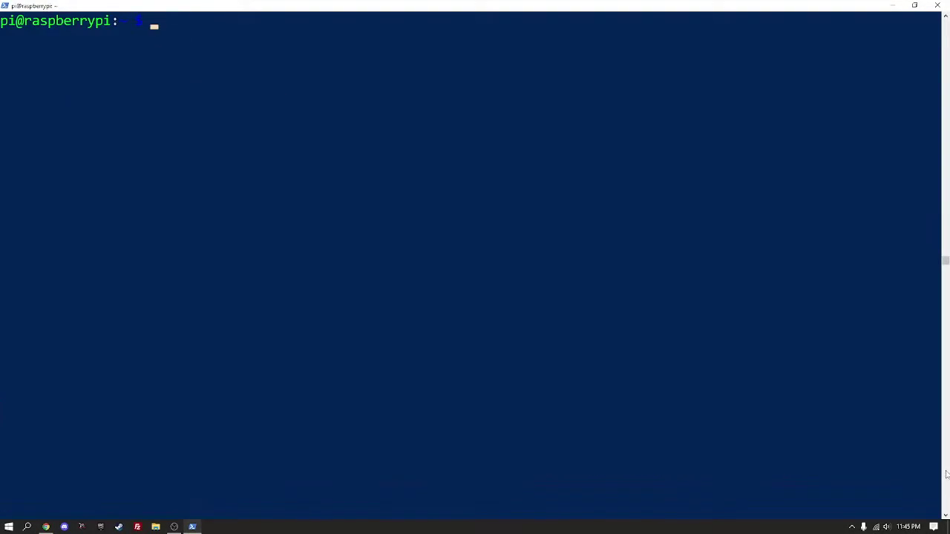
pyautogui.scroll(20, 441, 95)
pyautogui.moveTo(357, 38); pyautogui.dragTo(462, 38)
pyautogui.hotkey('ctrl', 'c')
pyautogui.rightClick(462, 38)
pyautogui.moveTo(946, 27); pyautogui.dragTo(946, 257)
# Step: Paste 192.168.0.136 into a new Chrome tab to load the Apache2 default page
pyautogui.click(45, 527)
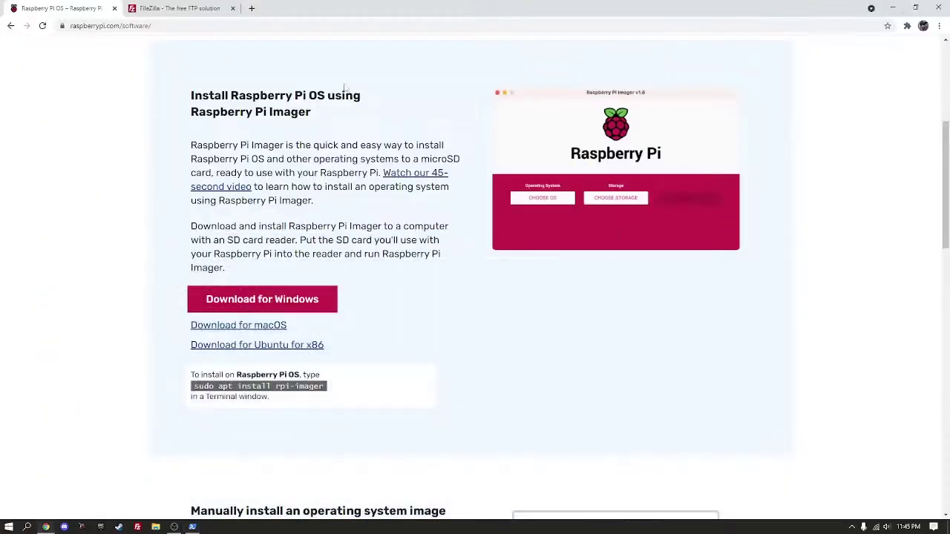
pyautogui.click(242, 8)
pyautogui.hotkey('ctrl', 'v')
pyautogui.press('Return')
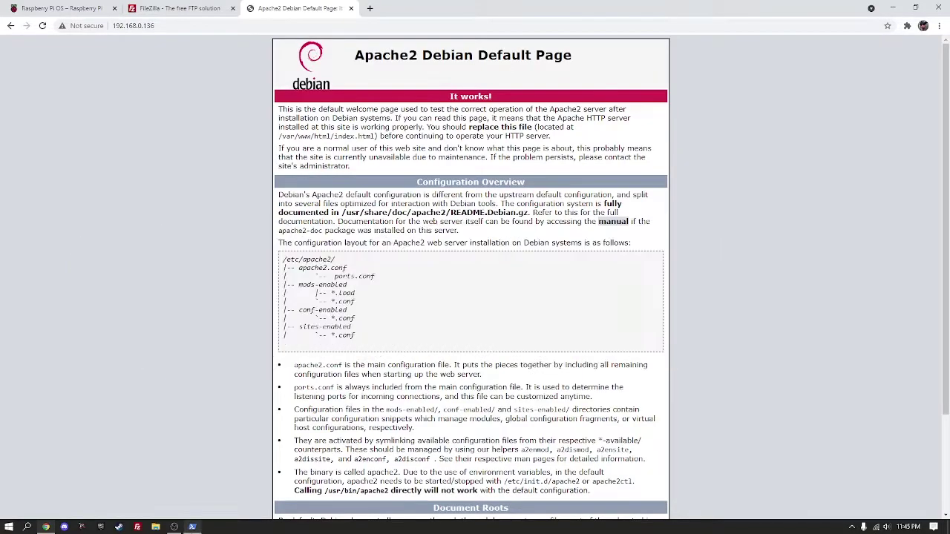
pyautogui.click(192, 528)
# Step: Add pi to the www-data group and make pi:www-data own /var/www recursively
pyautogui.write('sudo usermod -aG www-data pi')
pyautogui.press('Return')
pyautogui.write('sudo chown pi:www-data -R /var/www')
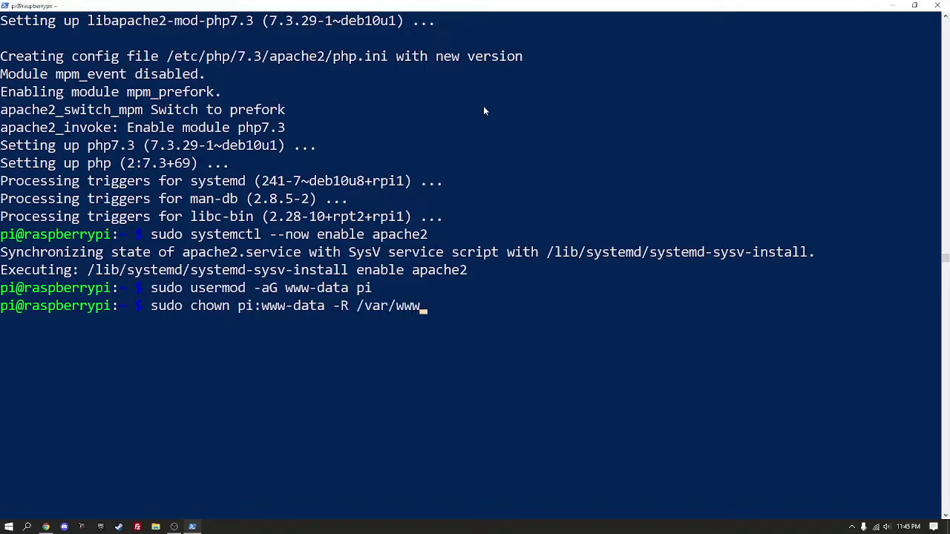
pyautogui.press('Return')
# Step: Set g+s and recursive 755 permissions on /var/www, then exit the session
pyautogui.write('s')
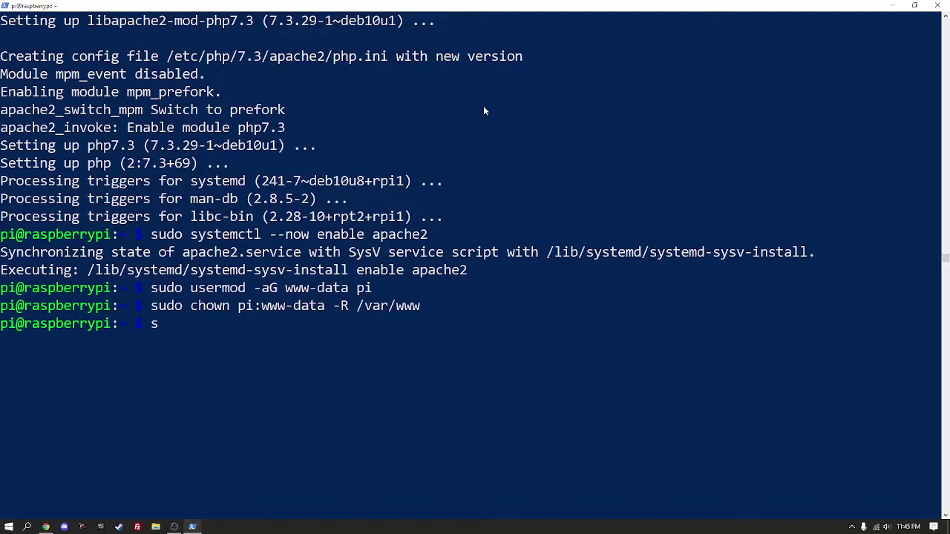
pyautogui.write('udo chmod g+')
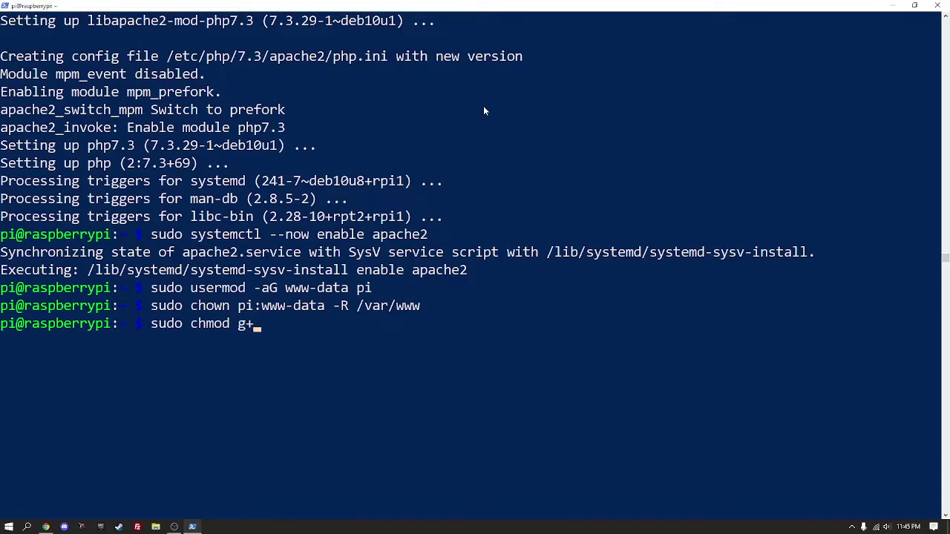
pyautogui.write('s /var/www')
pyautogui.press('Return')
pyautogui.write('sudo chmod ')
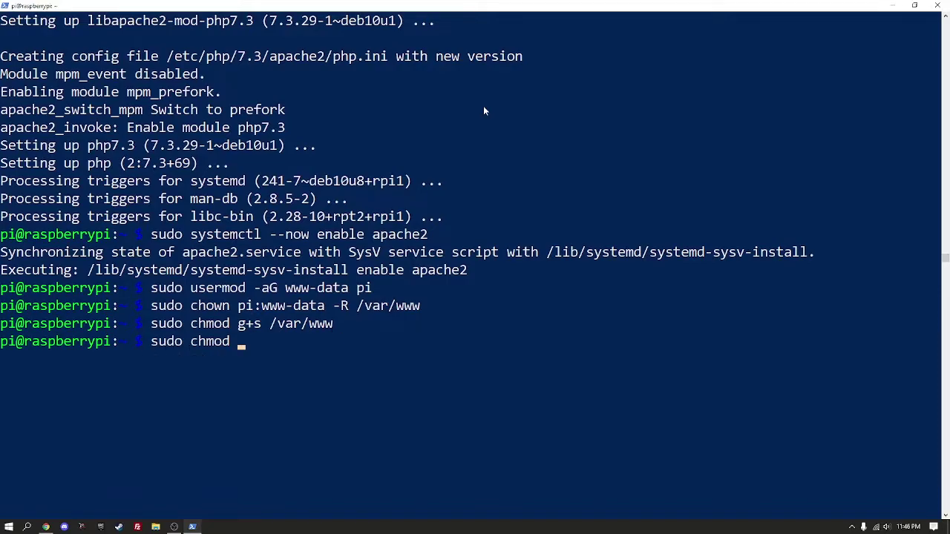
pyautogui.write('755 -R /var/www')
pyautogui.press('Return')
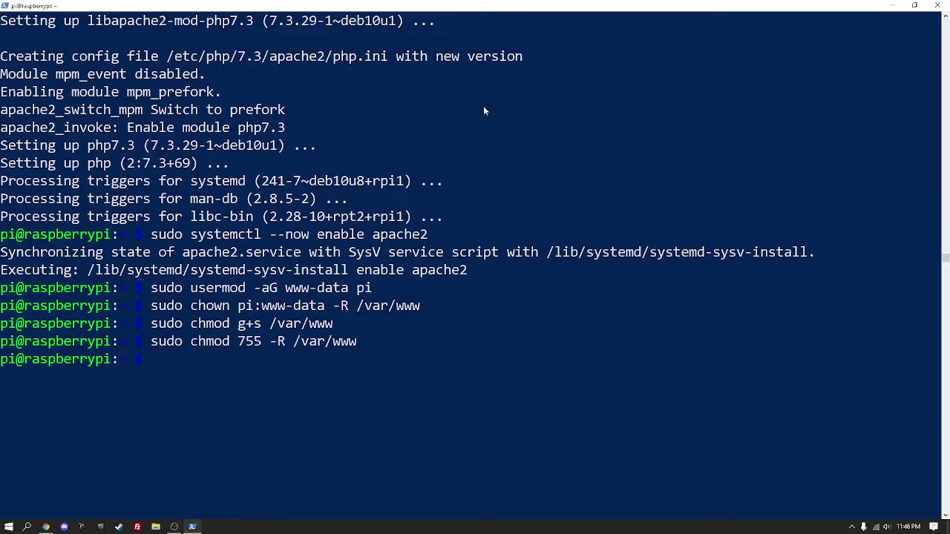
pyautogui.write('exit')
pyautogui.press('Return')
# Step: Close the terminal and download the standard FileZilla Client 3.56.0 Windows installer
pyautogui.write('exit')
pyautogui.press('Return')
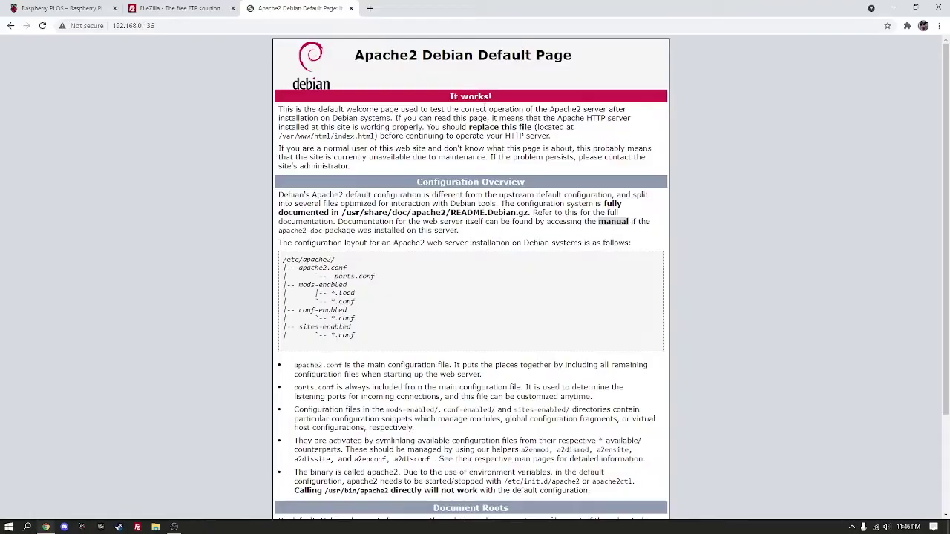
pyautogui.click(196, 11)
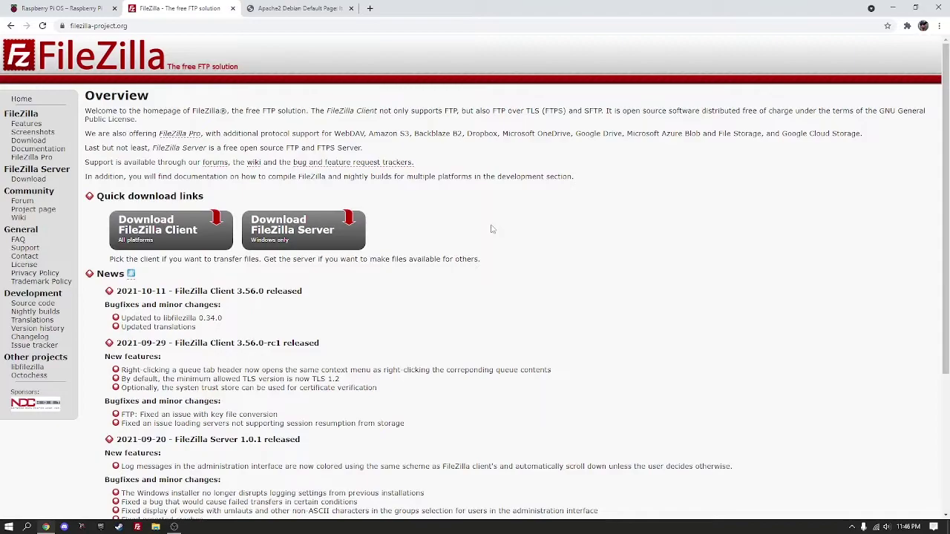
pyautogui.click(200, 236)
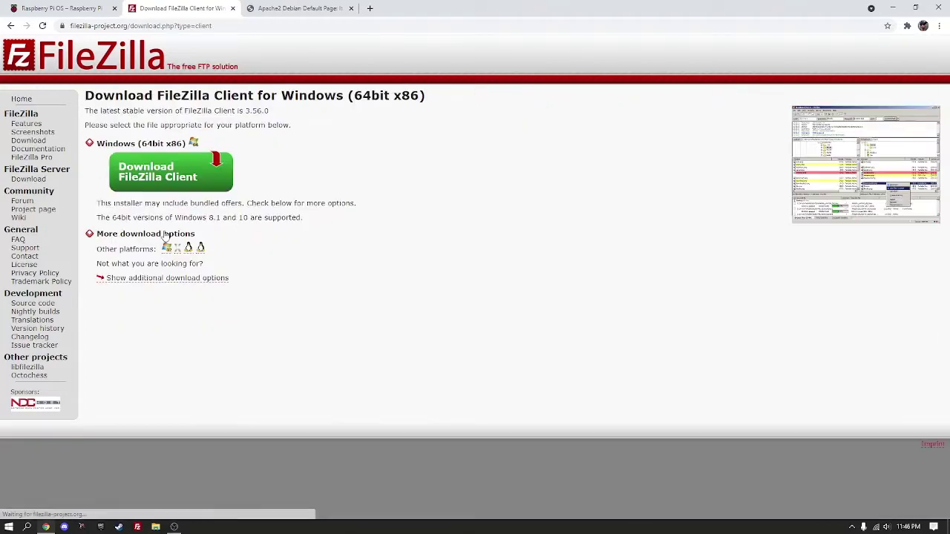
pyautogui.click(159, 171)
pyautogui.click(457, 379)
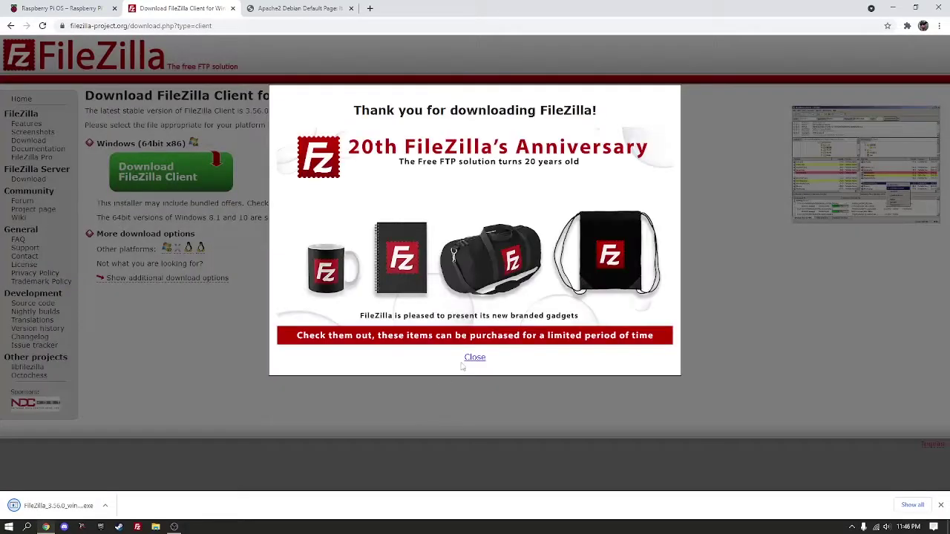
pyautogui.click(475, 357)
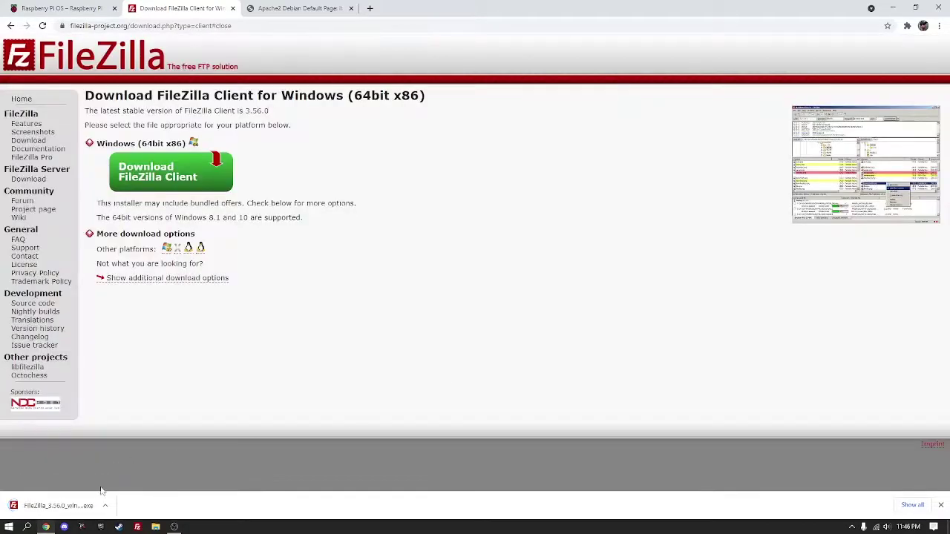
pyautogui.click(137, 527)
# Step: Add an SFTP site for 192.168.0.136 port 22 in Site Manager, connect, and trust the host key
pyautogui.moveTo(278, 130); pyautogui.dragTo(4, 128)
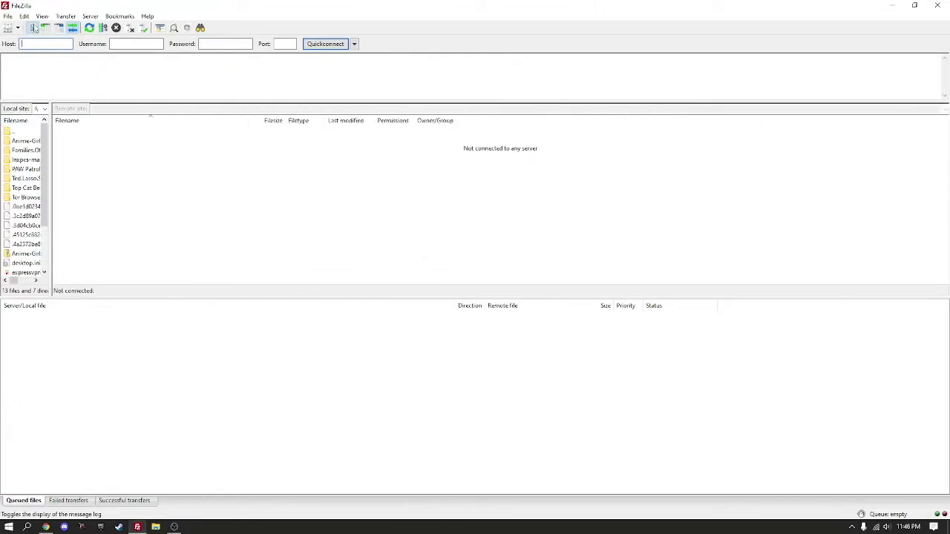
pyautogui.click(8, 27)
pyautogui.click(339, 314)
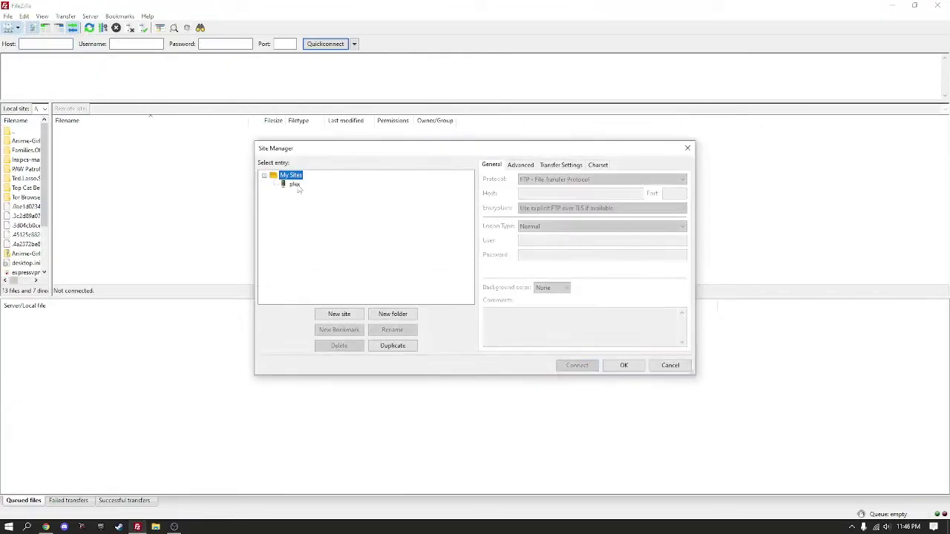
pyautogui.click(608, 180)
pyautogui.click(603, 192)
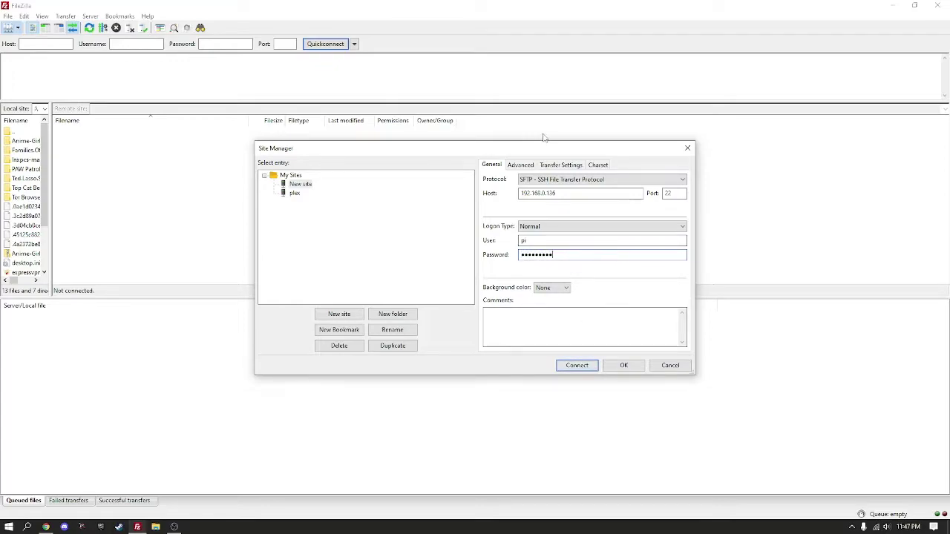
pyautogui.click(522, 165)
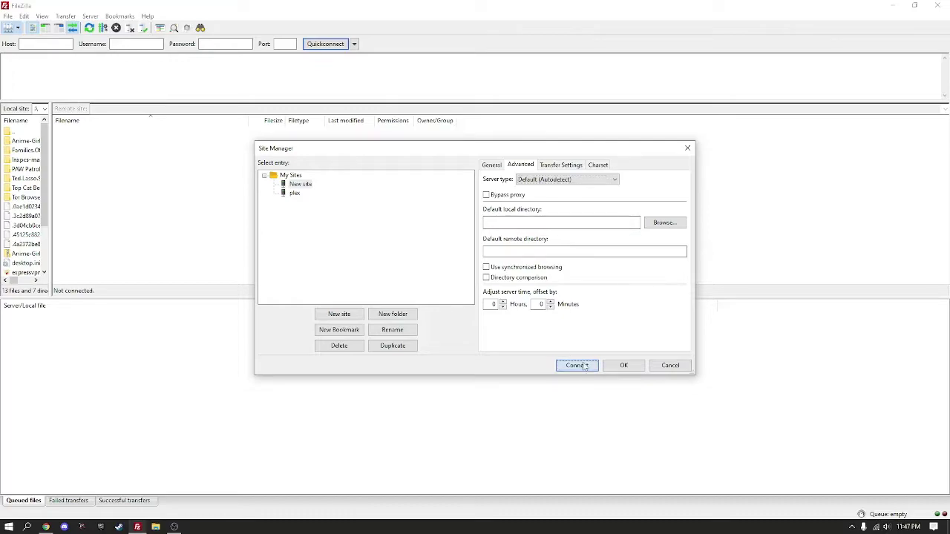
pyautogui.click(576, 365)
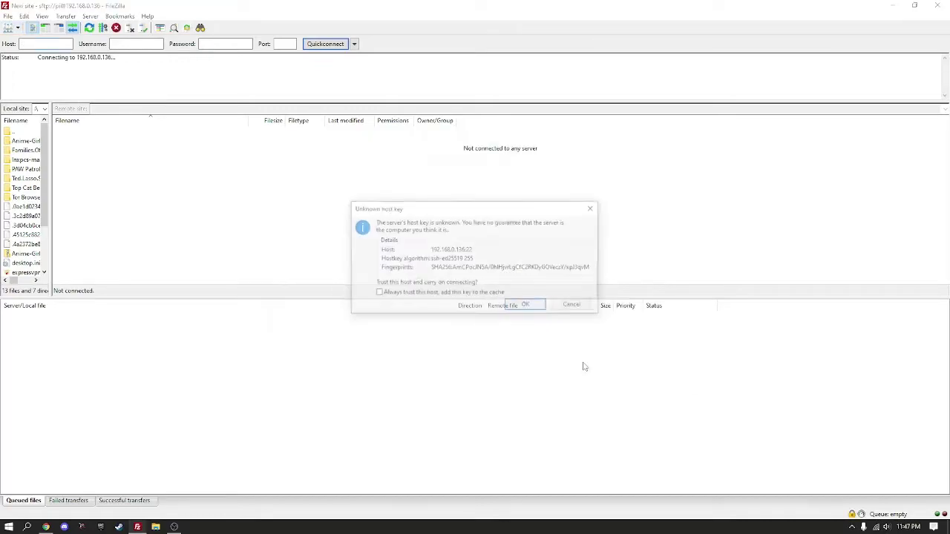
pyautogui.click(530, 307)
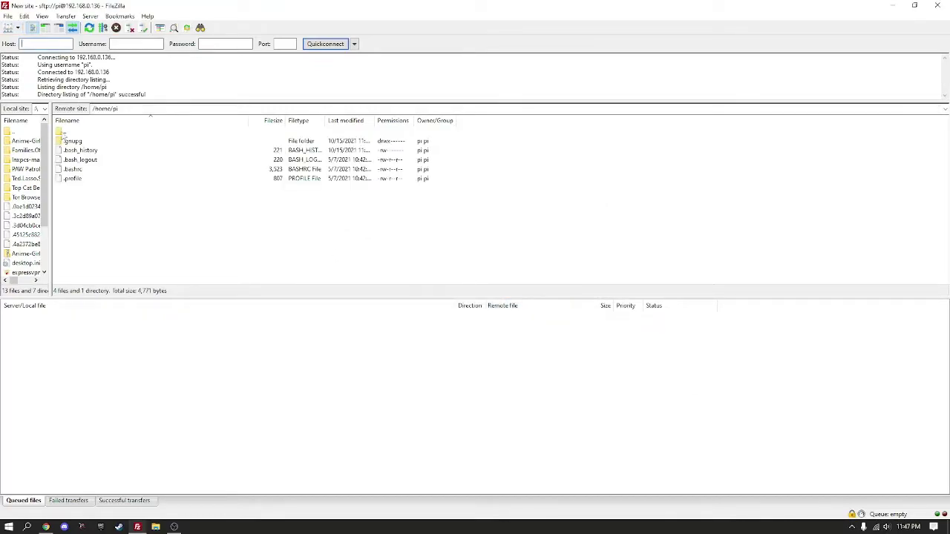
# Step: Navigate the remote site to /var/www/html on the Pi
pyautogui.doubleClick(111, 109)
pyautogui.press('Return')
pyautogui.doubleClick(75, 142)
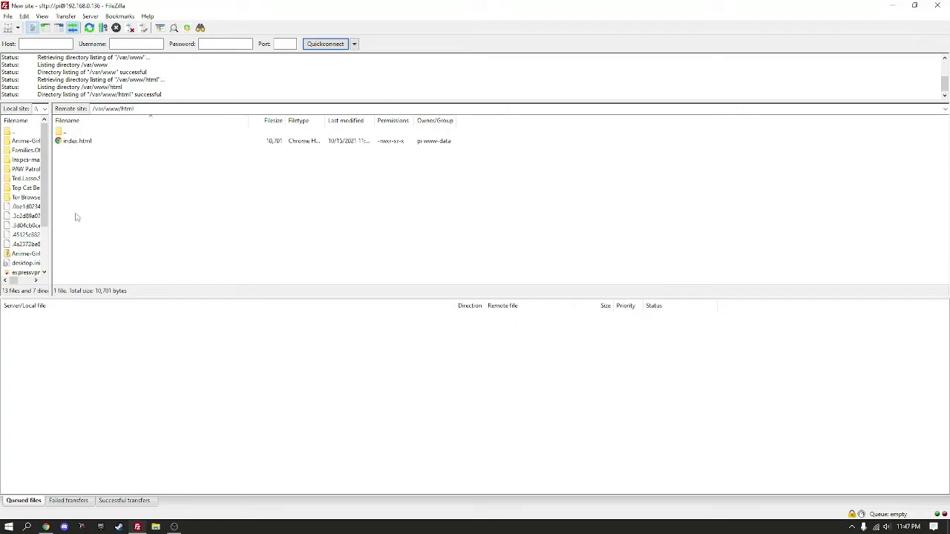
# Step: Upload face.png and index.html from the local Desktop, overwriting the old index.html
pyautogui.doubleClick(9, 134)
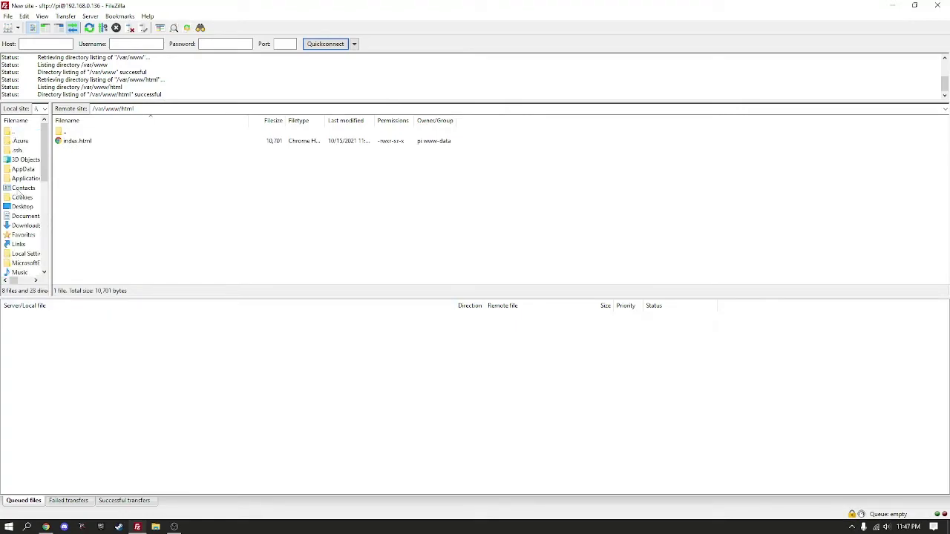
pyautogui.doubleClick(20, 209)
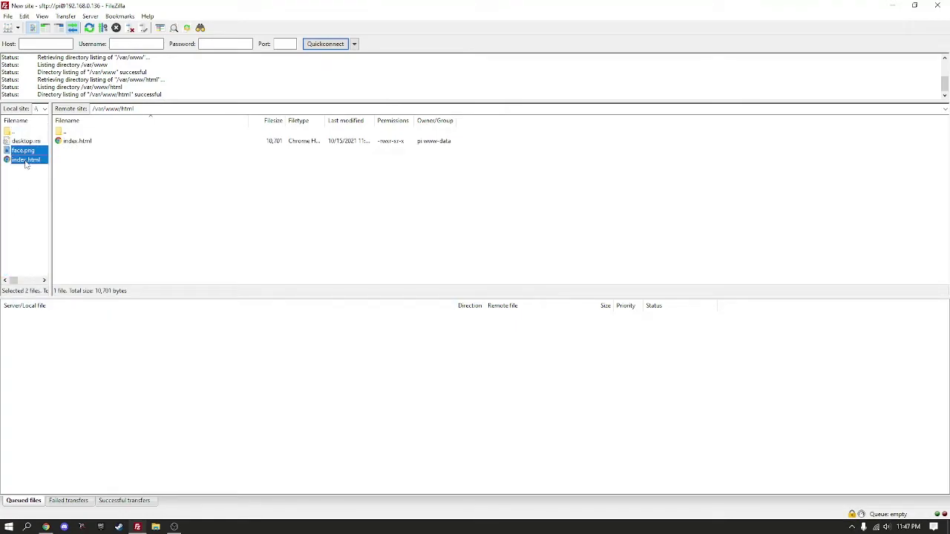
pyautogui.moveTo(107, 186); pyautogui.dragTo(107, 186)
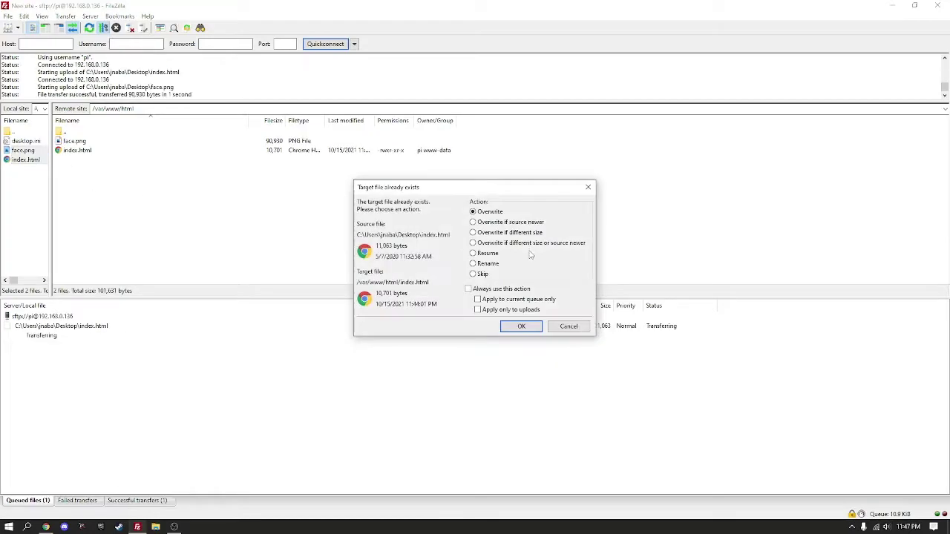
pyautogui.click(510, 325)
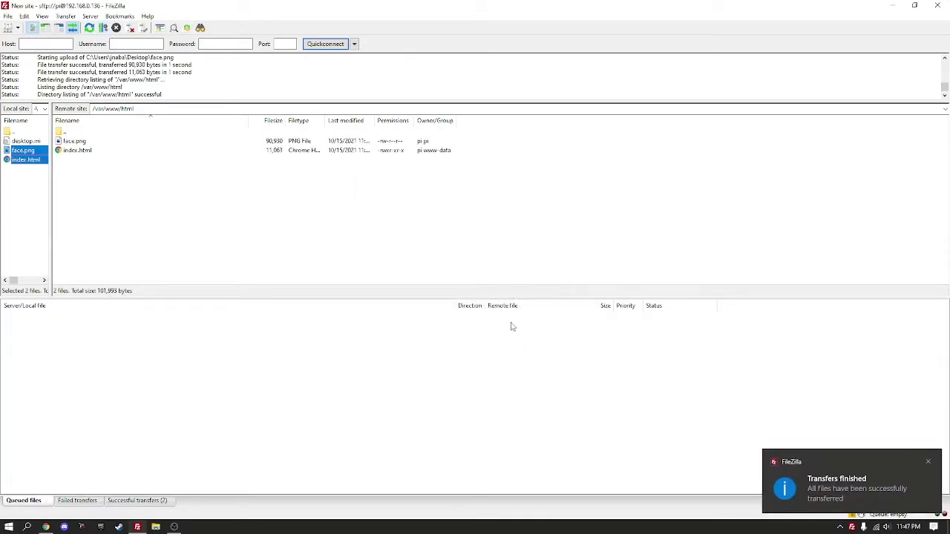
pyautogui.click(45, 527)
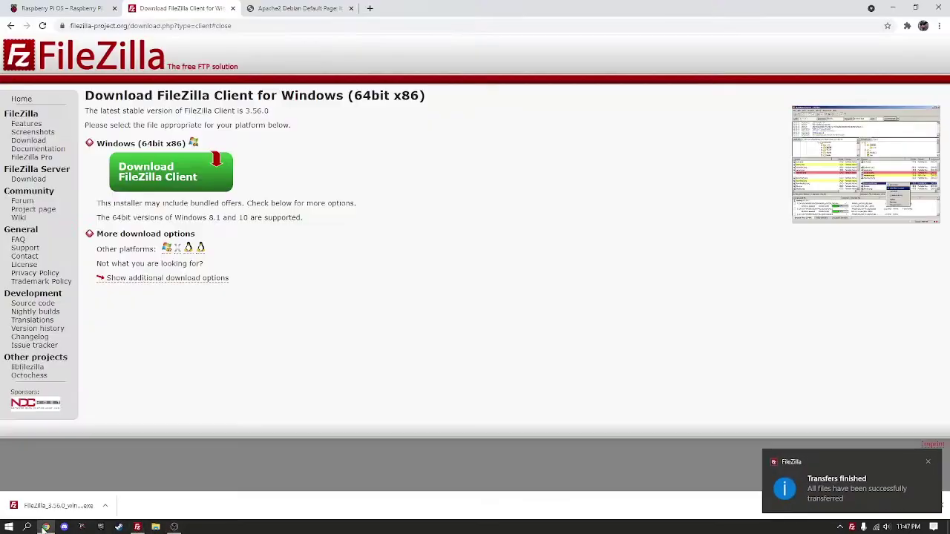
# Step: Reload the 192.168.0.136 tab to view the Pi's updated web page
pyautogui.click(310, 8)
pyautogui.click(230, 27)
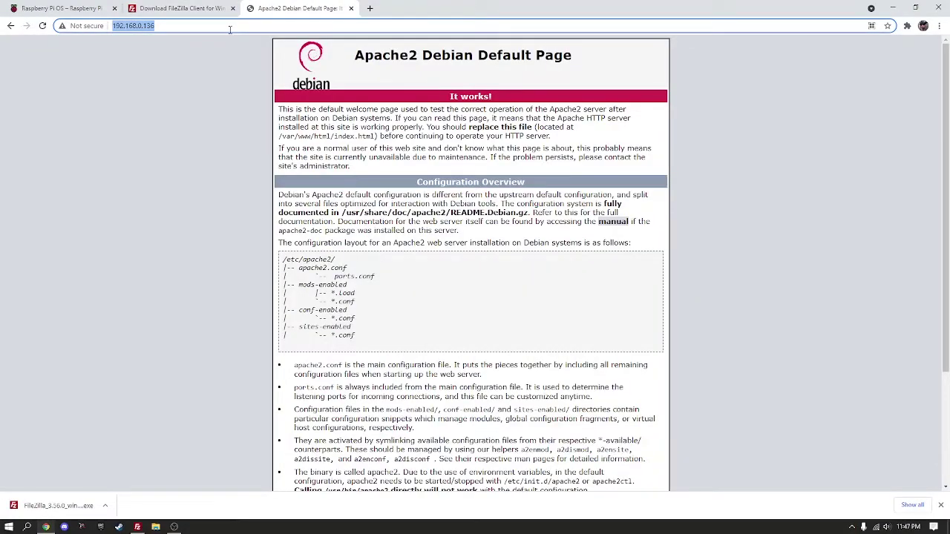
pyautogui.press('Return')
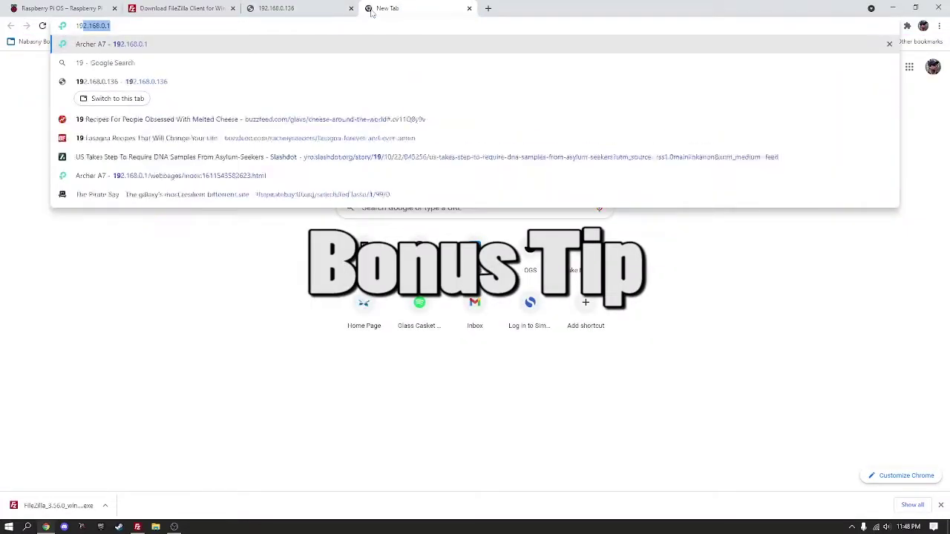
pyautogui.press('Return')
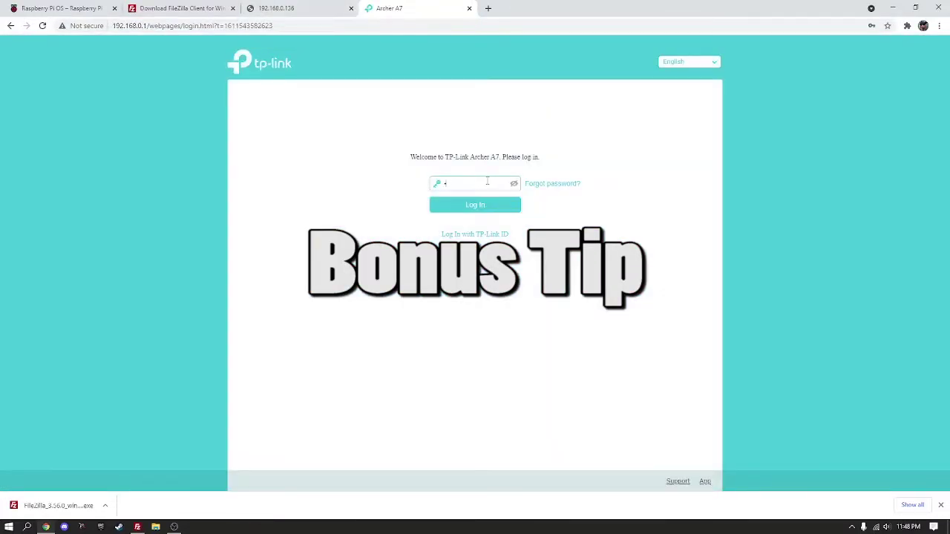
pyautogui.press('Return')
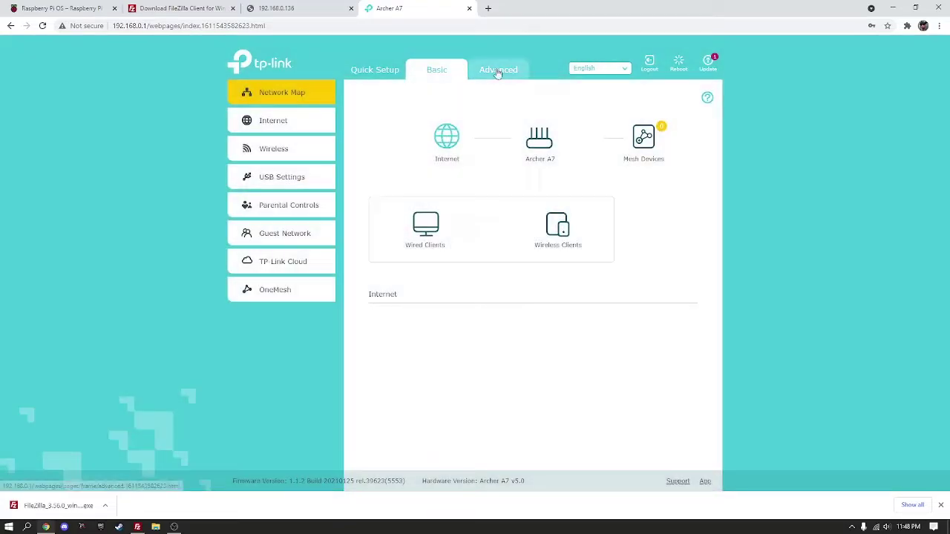
pyautogui.click(497, 70)
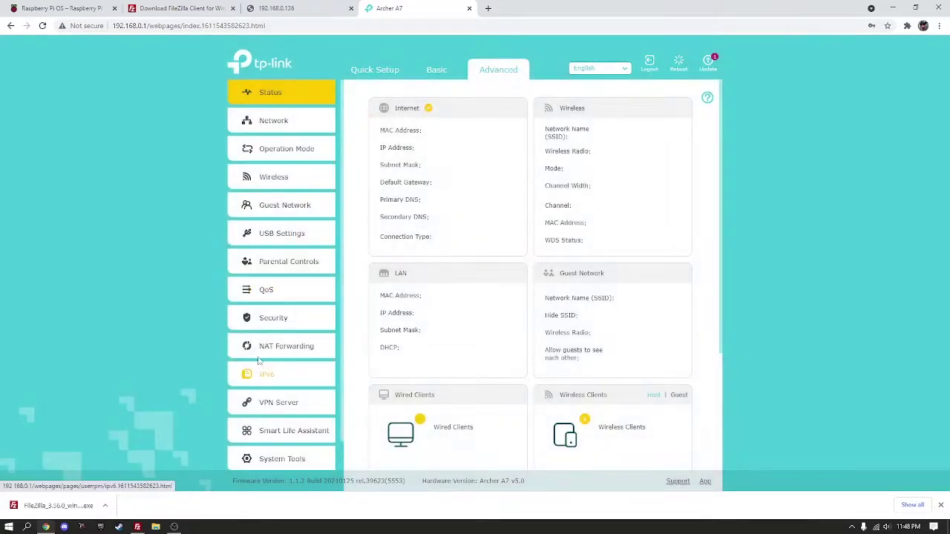
pyautogui.click(287, 346)
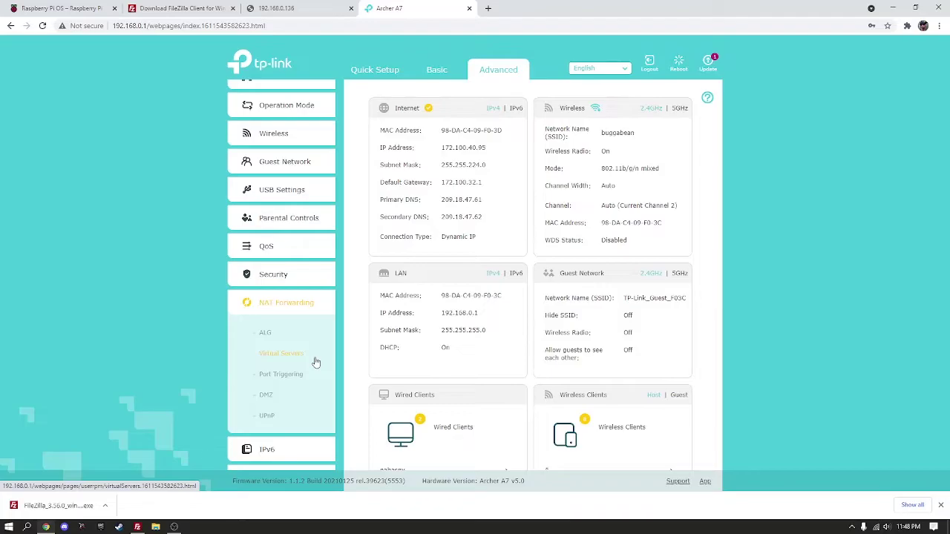
pyautogui.click(469, 9)
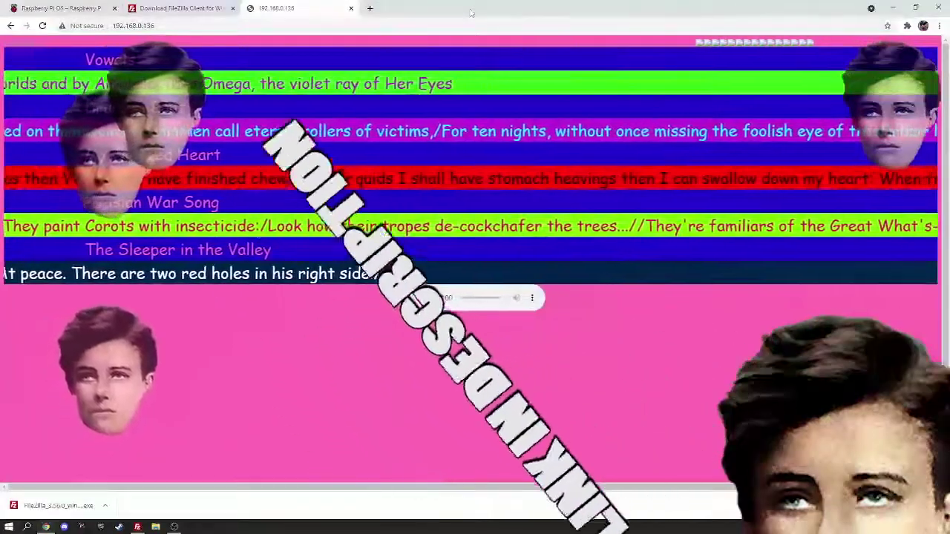